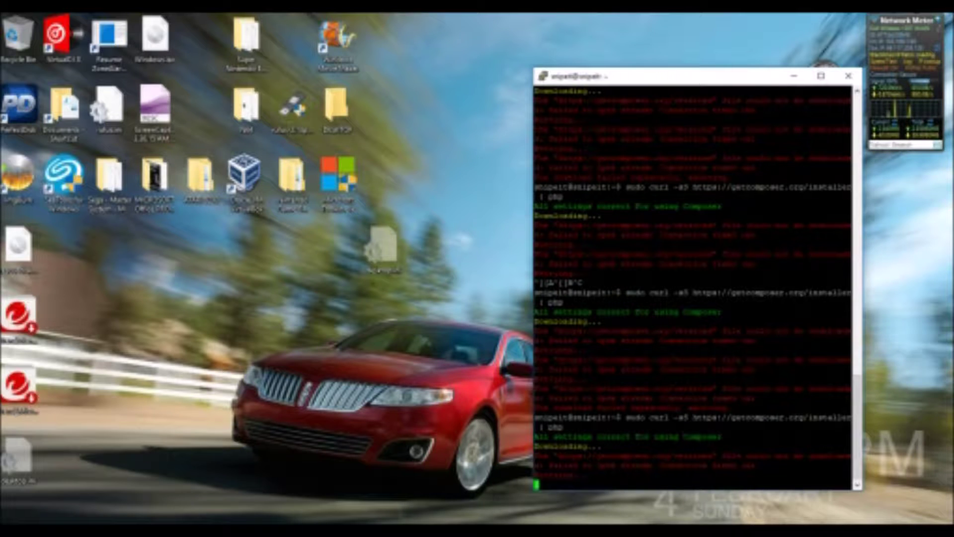
Bring the VirtualBox Manager window in front of the PuTTY session from the taskbar preview
left_click(247, 182)
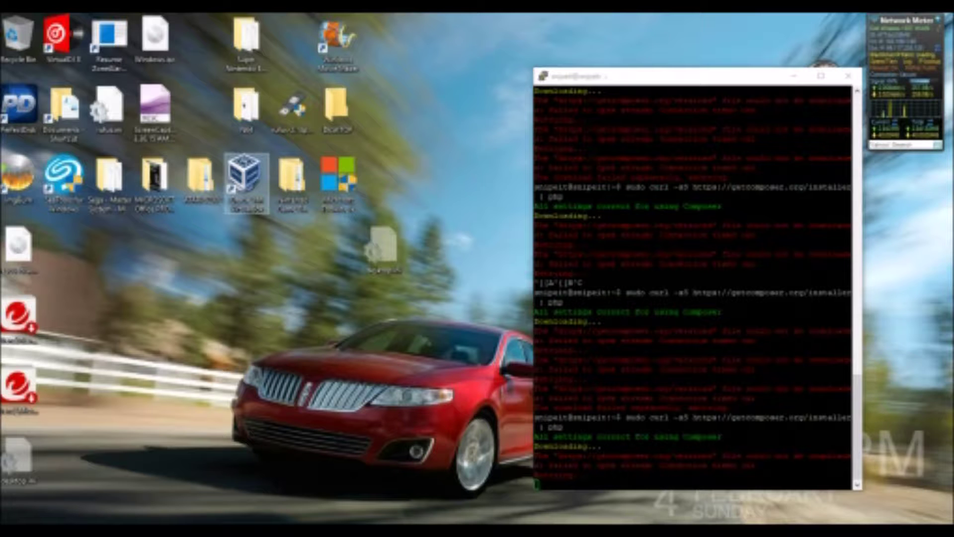
mouse_move(335, 530)
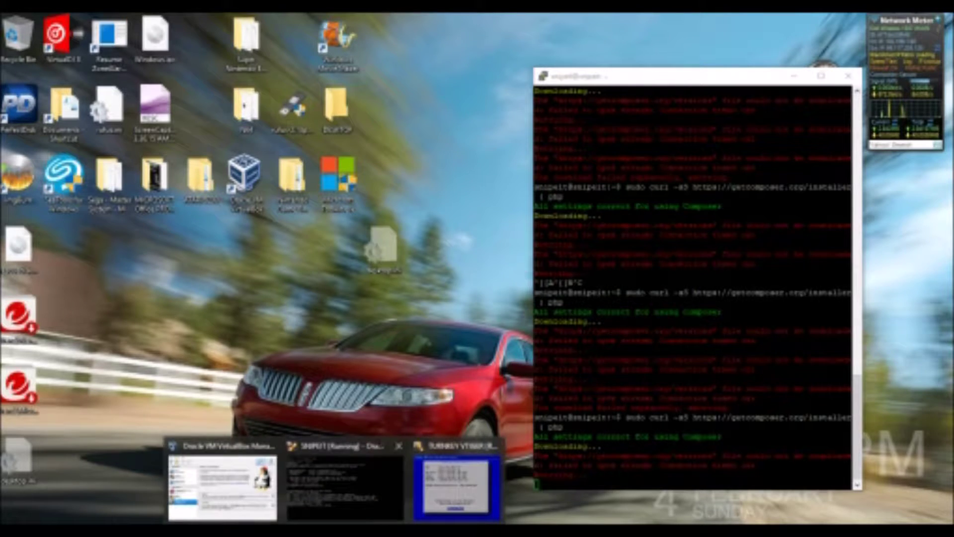
left_click(221, 477)
Check the inaccessible disk images in Virtual Media Manager, then ignore the warning
left_click(299, 258)
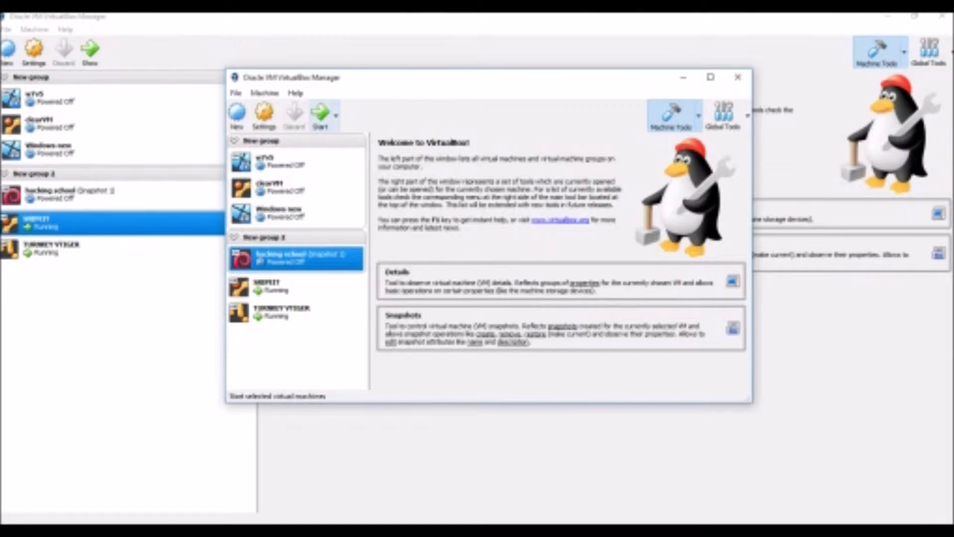
left_click(320, 114)
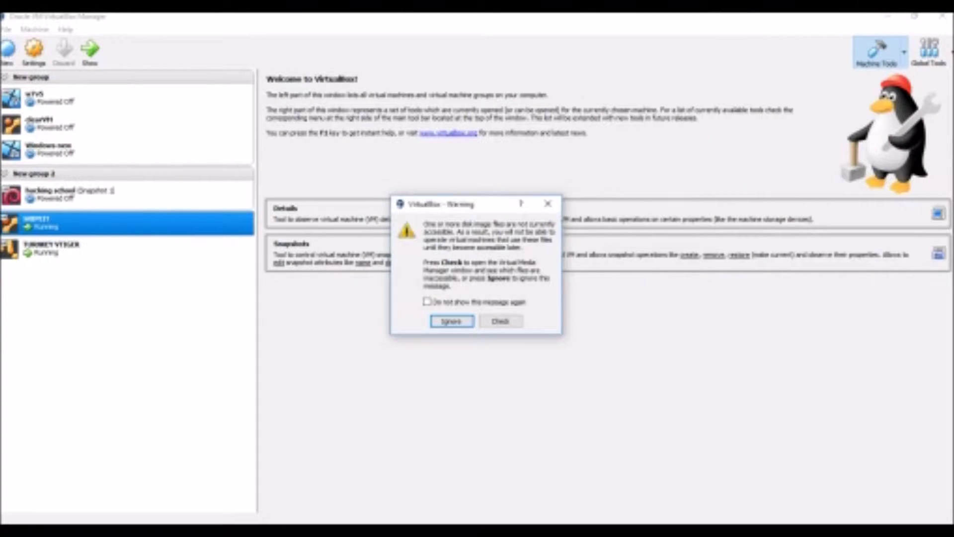
key("alt+c")
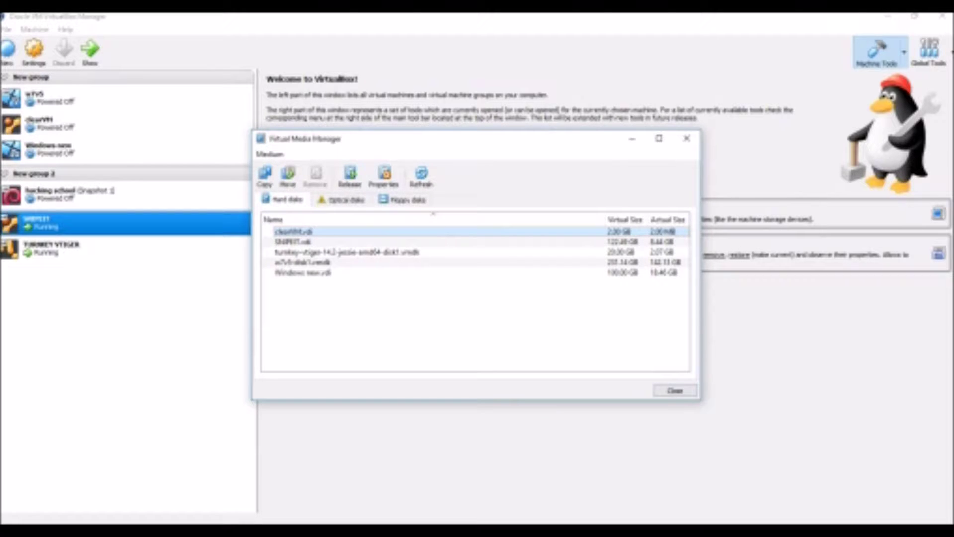
key("Escape")
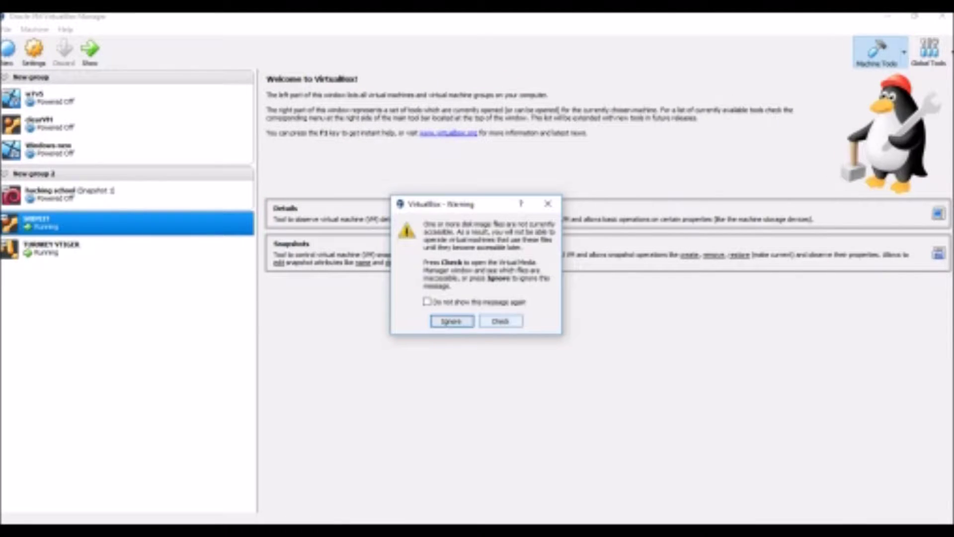
key("Return")
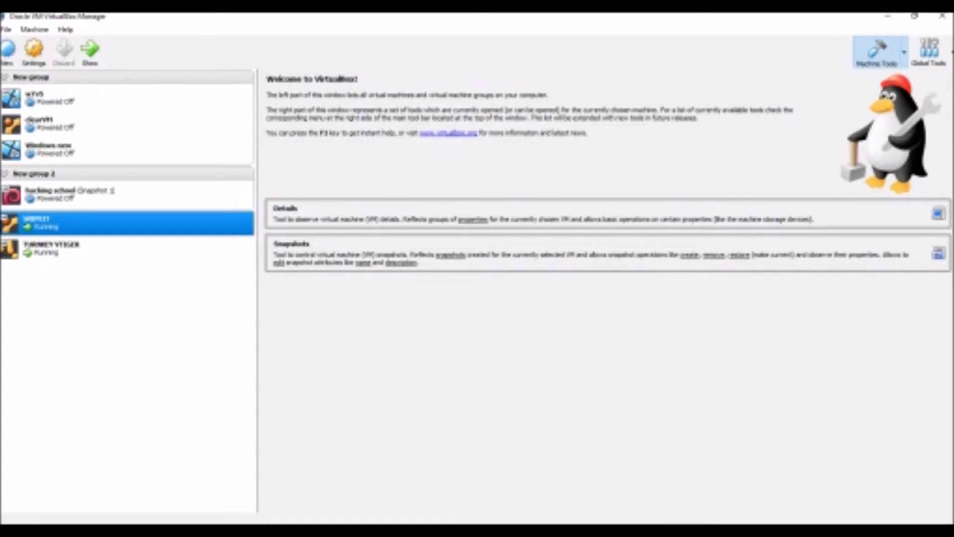
Open and close the Downloads folder, then select the hacking school virtual machine
left_click(64, 479)
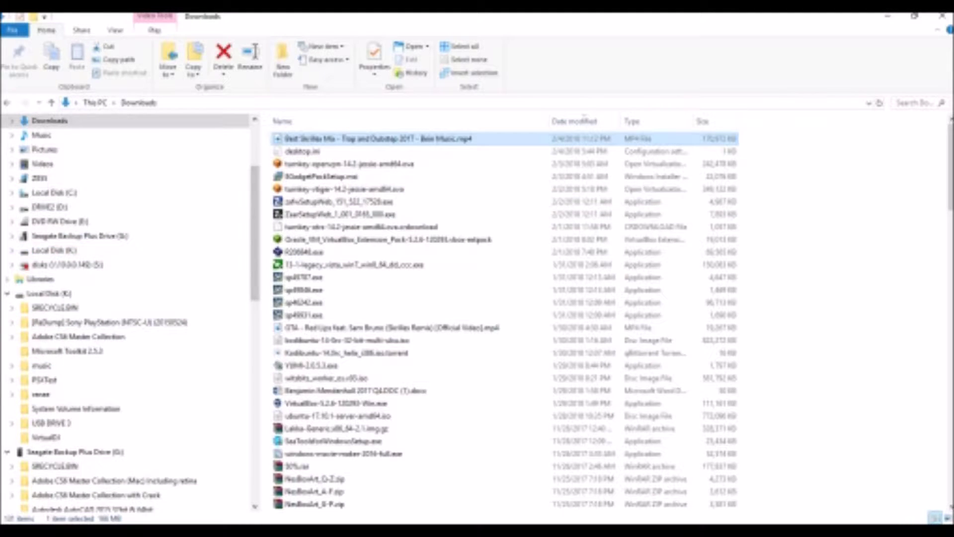
left_click(941, 16)
left_click(75, 193)
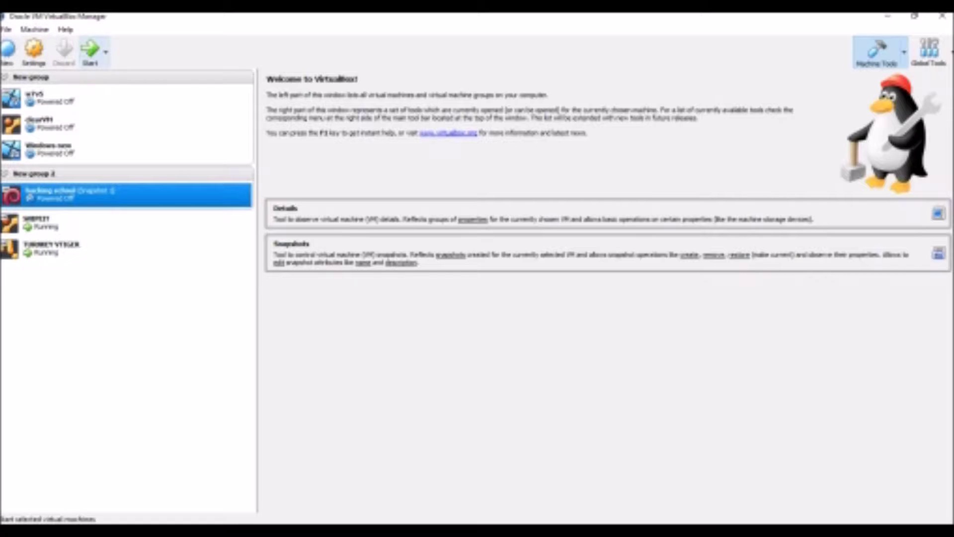
Start the hacking school VM and boot the 'Windows 7 (no probe)' menu entry
left_click(90, 50)
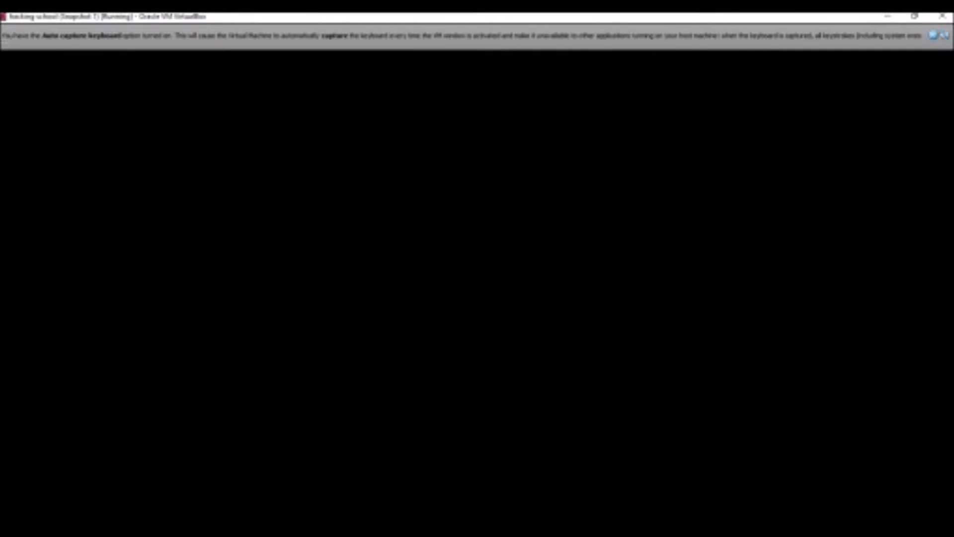
key("Down")
key("Down")
key("Down")
key("Down")
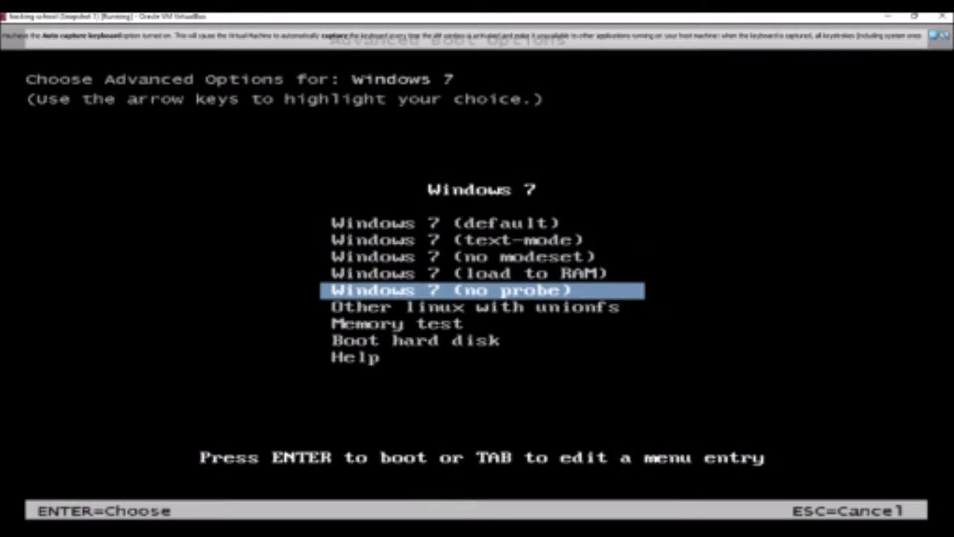
key("Return")
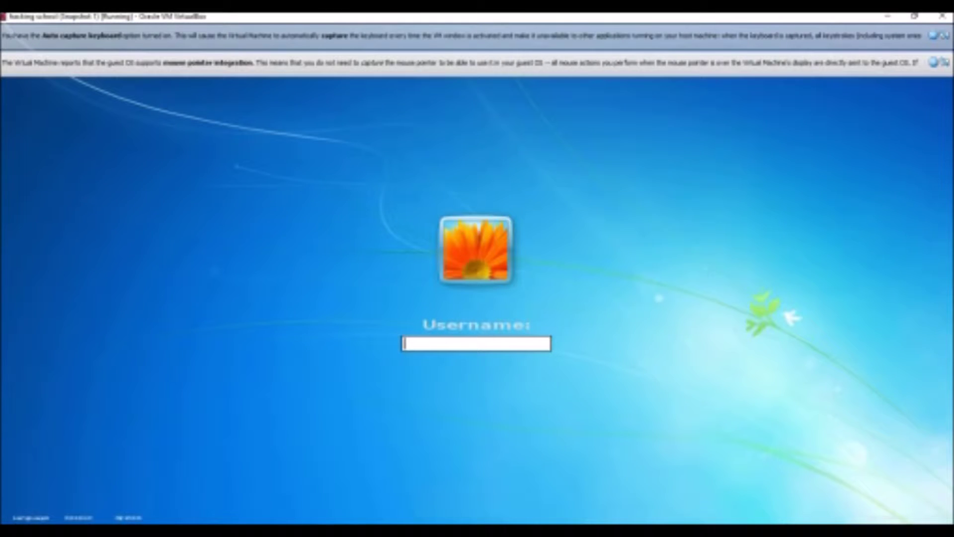
Close the mouse and keyboard notices, then enter the username and account password to log in
left_click(944, 63)
left_click(944, 36)
type("root")
key("Return")
type("t")
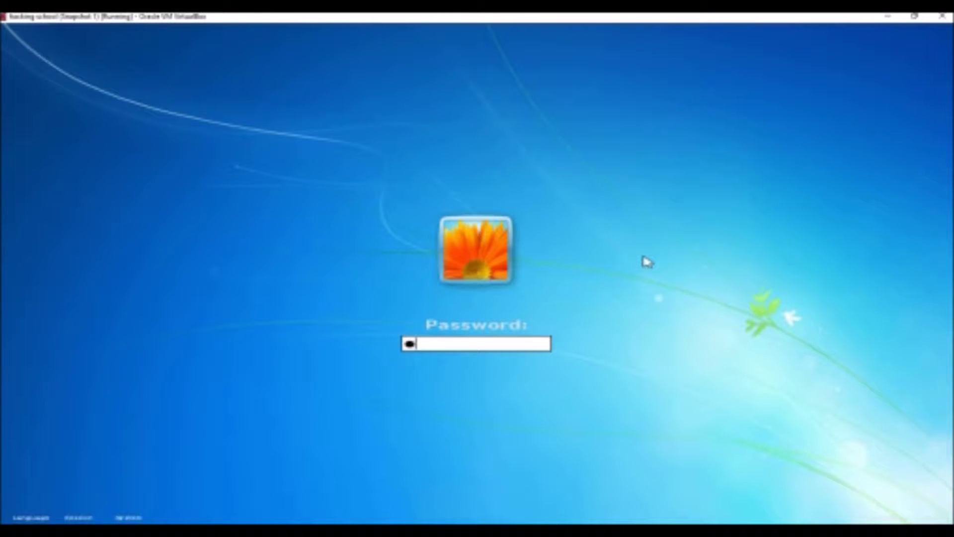
type("oor")
key("Return")
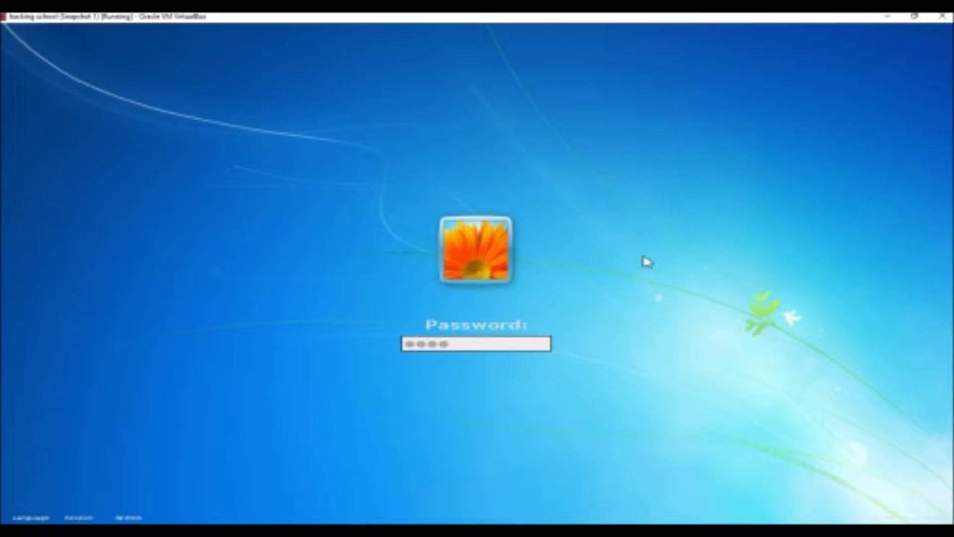
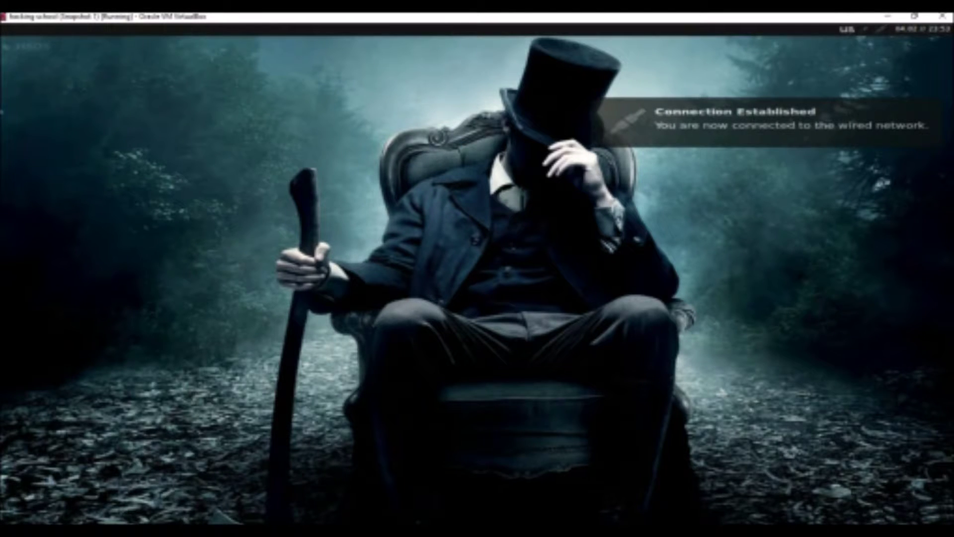
Start the Tor daemon with the 'tor start' entry under Applications > Other
left_click(28, 46)
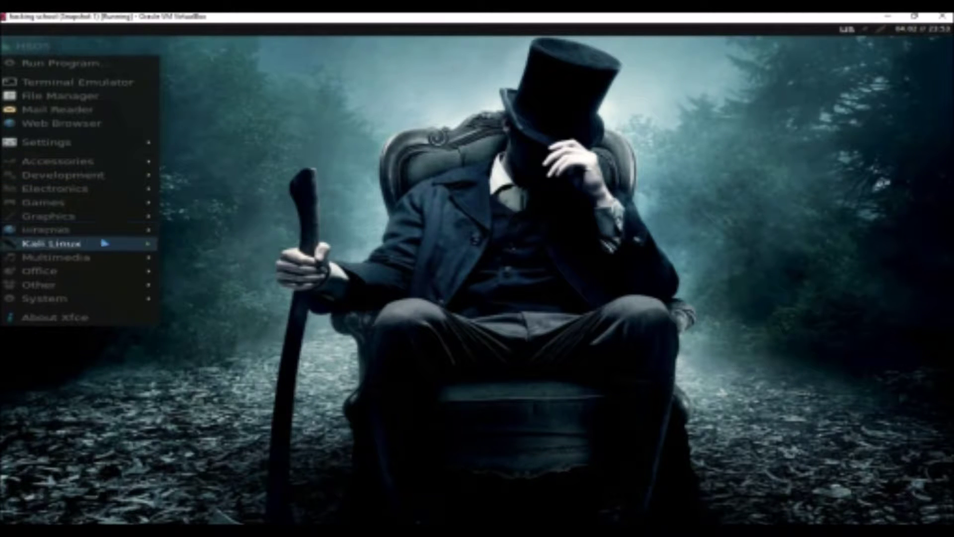
mouse_move(120, 272)
mouse_move(140, 287)
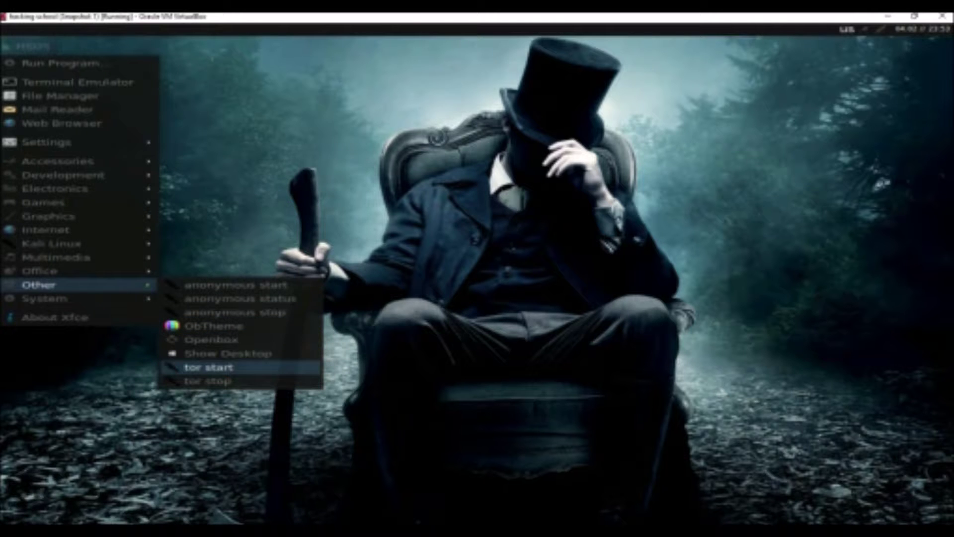
left_click(242, 368)
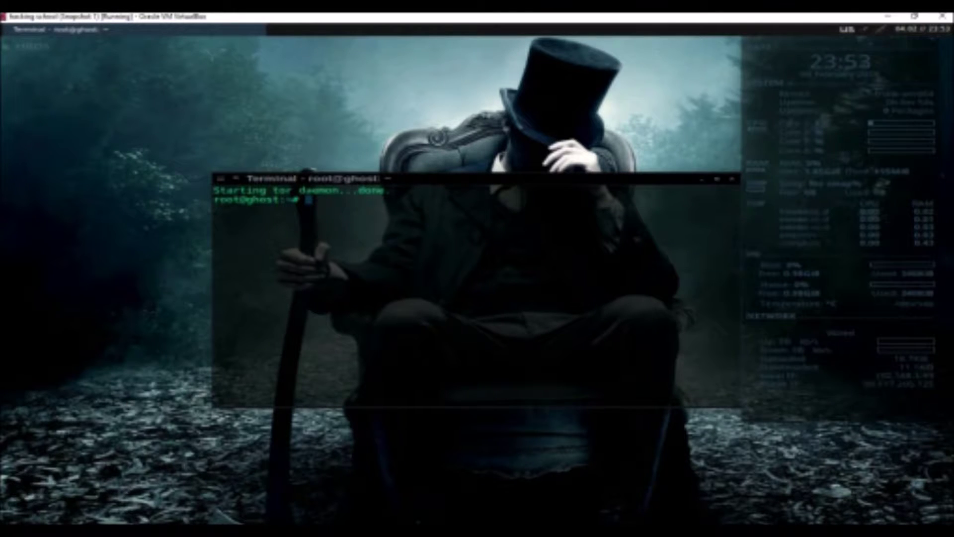
Launch the 'anonymous start' script and agree to change the MAC address on eth0
right_click(10, 54)
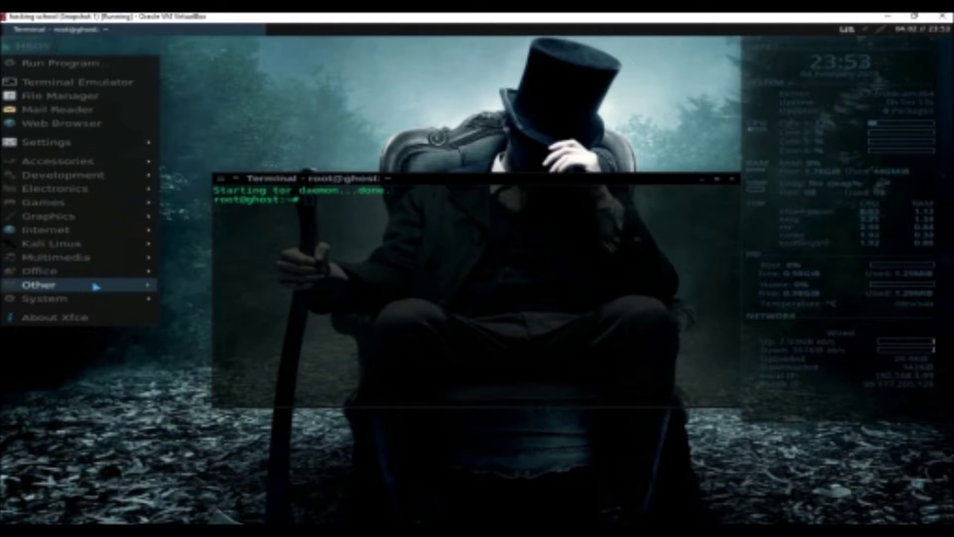
mouse_move(96, 287)
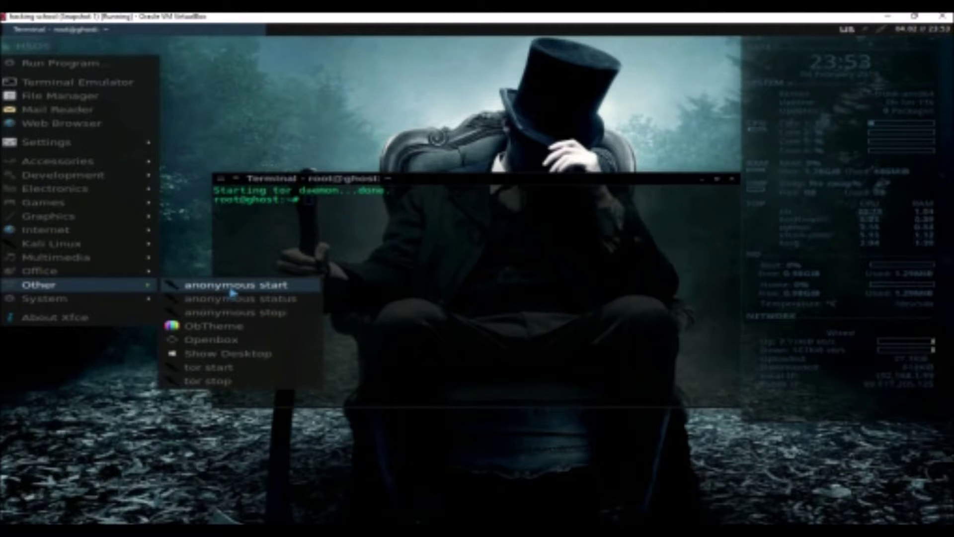
left_click(232, 291)
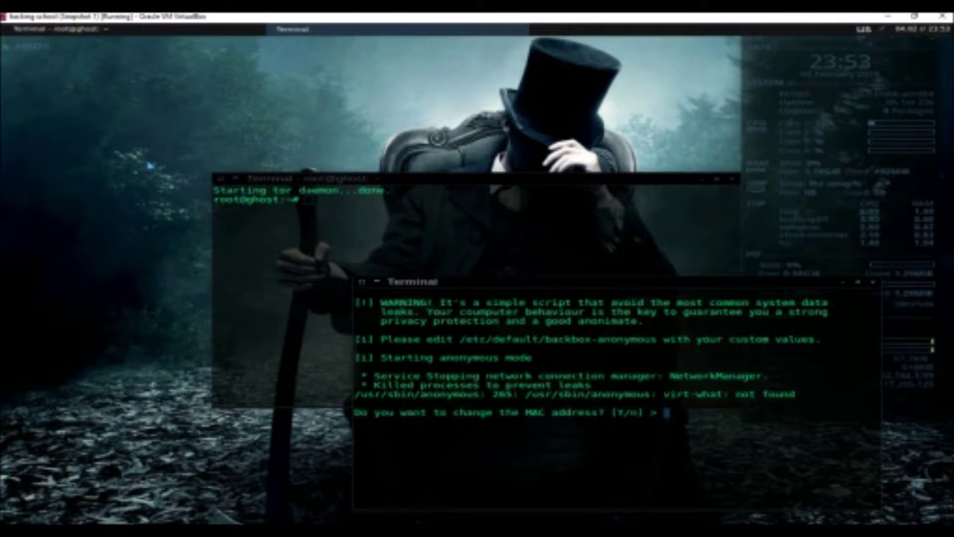
type("y")
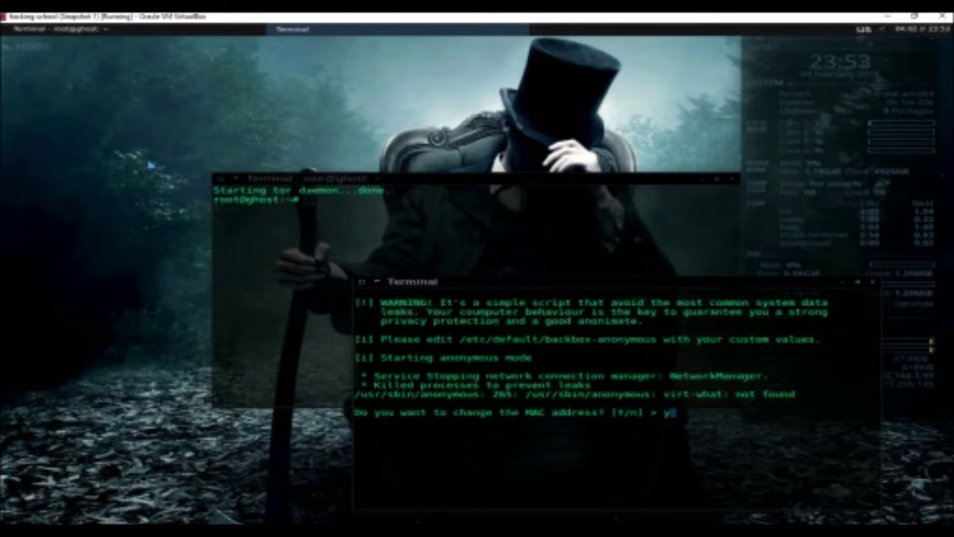
key("Return")
key("Return")
key("Return")
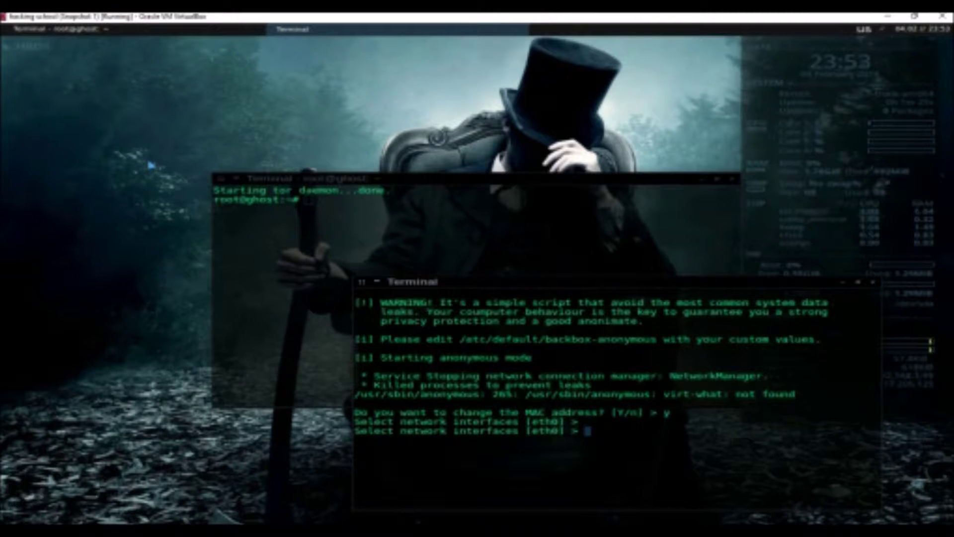
type("etwork interfaces [et")
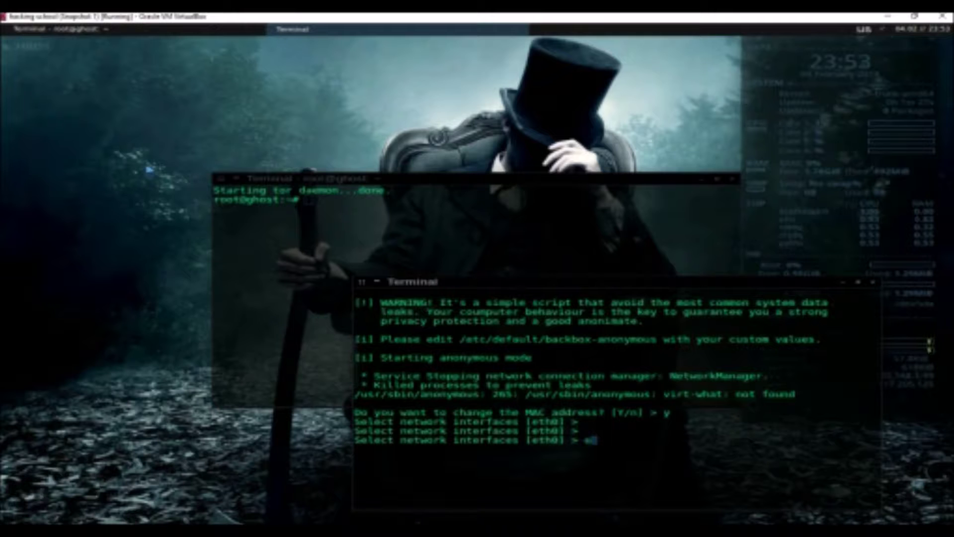
type("h0")
key("Return")
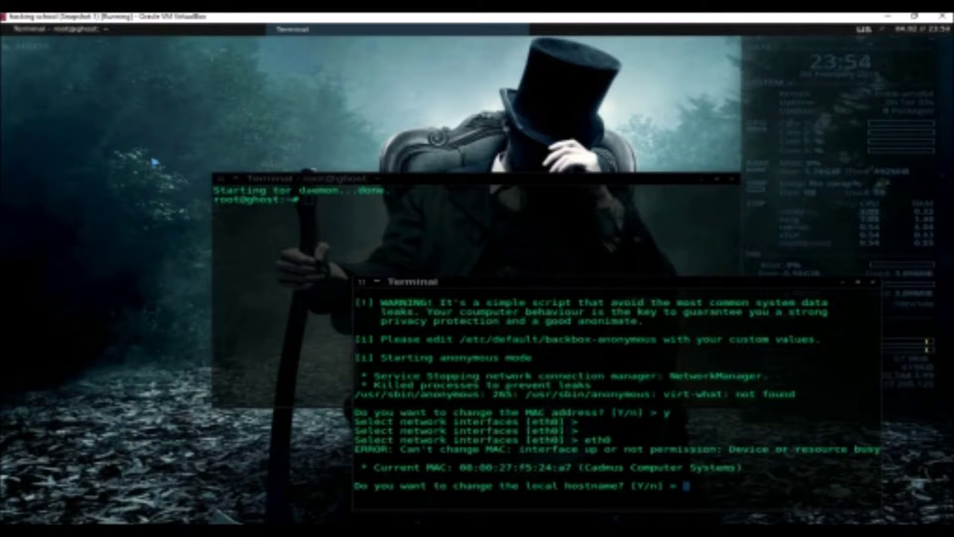
Accept a random new hostname and route all traffic through Tor
type("y")
key("Return")
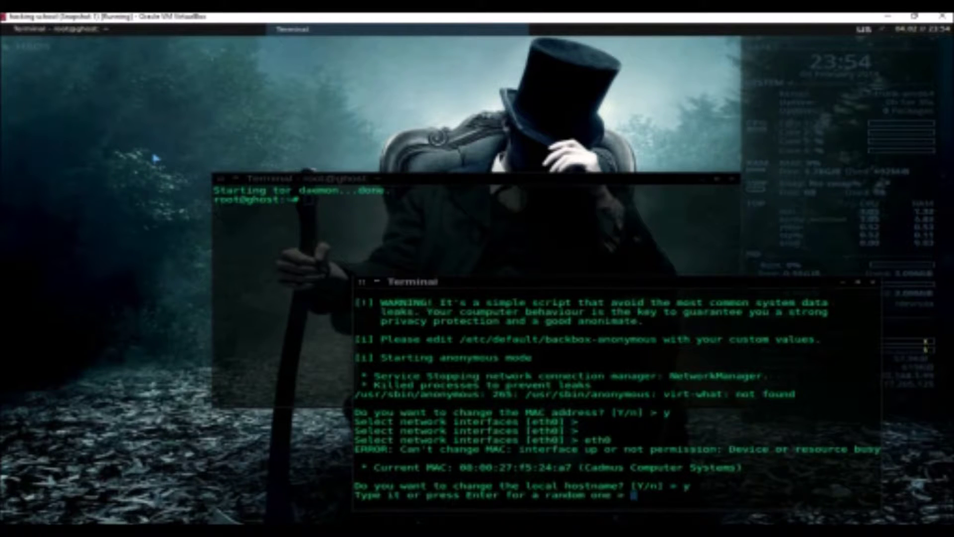
key("Return")
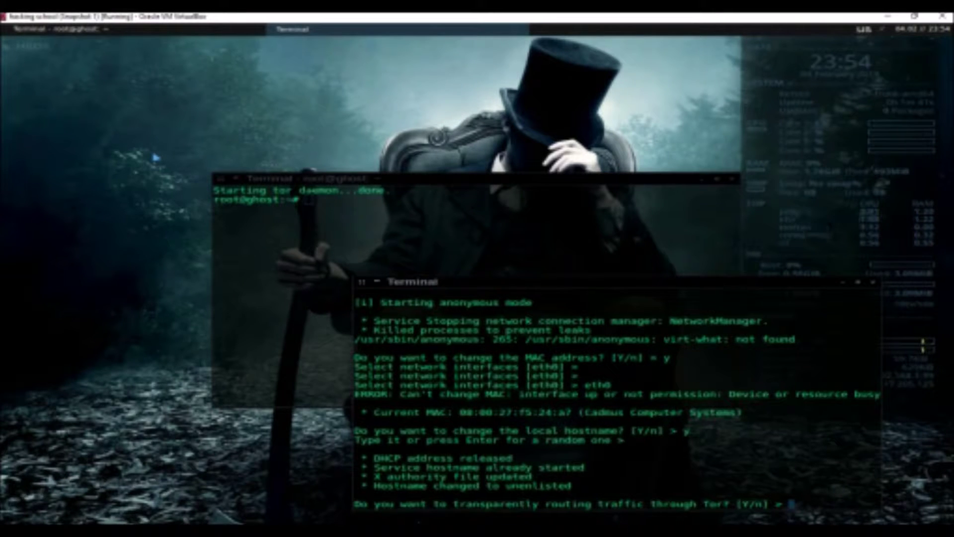
type("y")
key("Return")
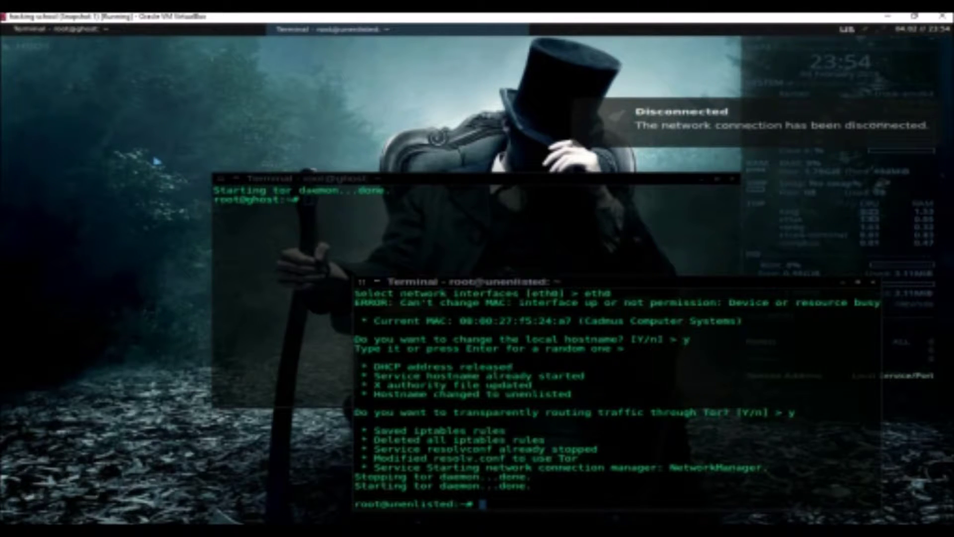
Ping 8.8.8.8, stop it after no replies come back, and switch to the PuTTY window
type("ping ")
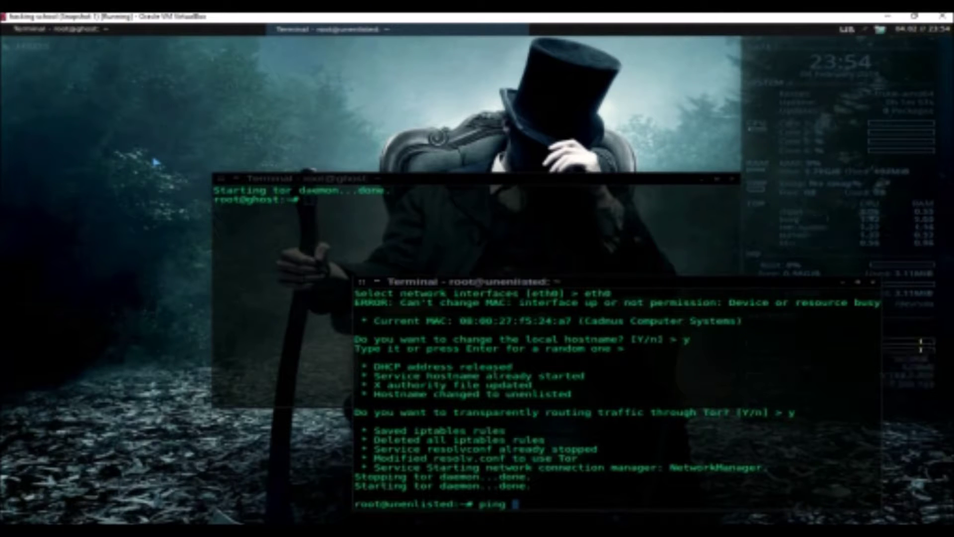
type("8.8.8.8")
key("Return")
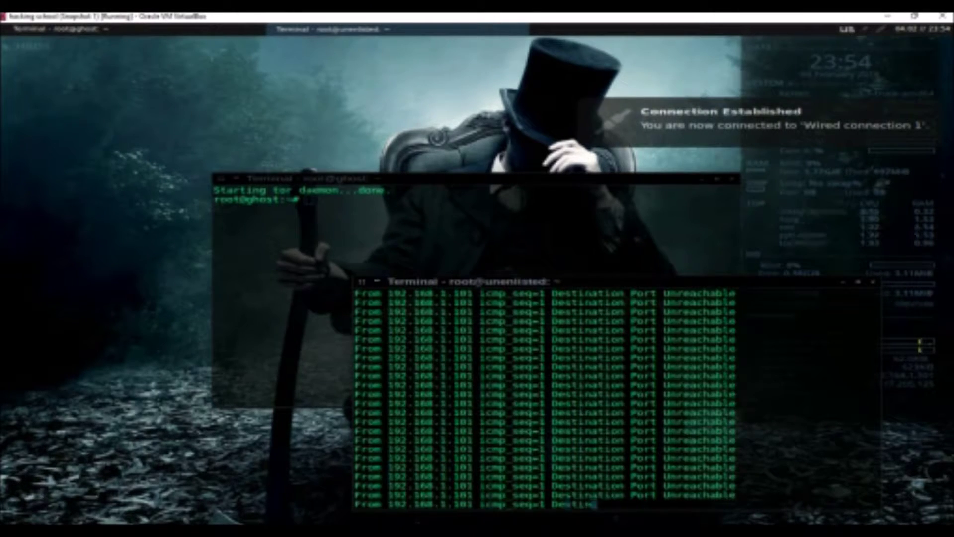
key("ctrl+c")
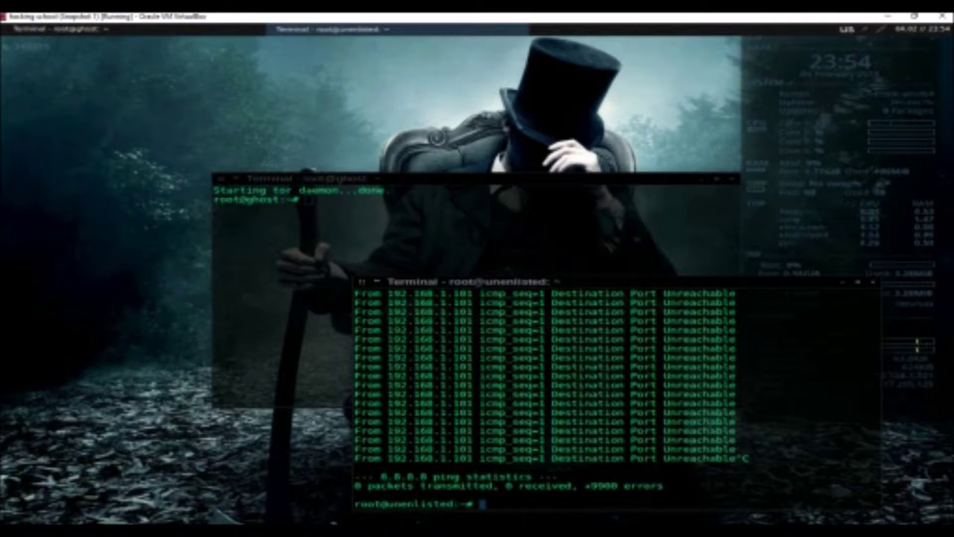
key("alt+Tab")
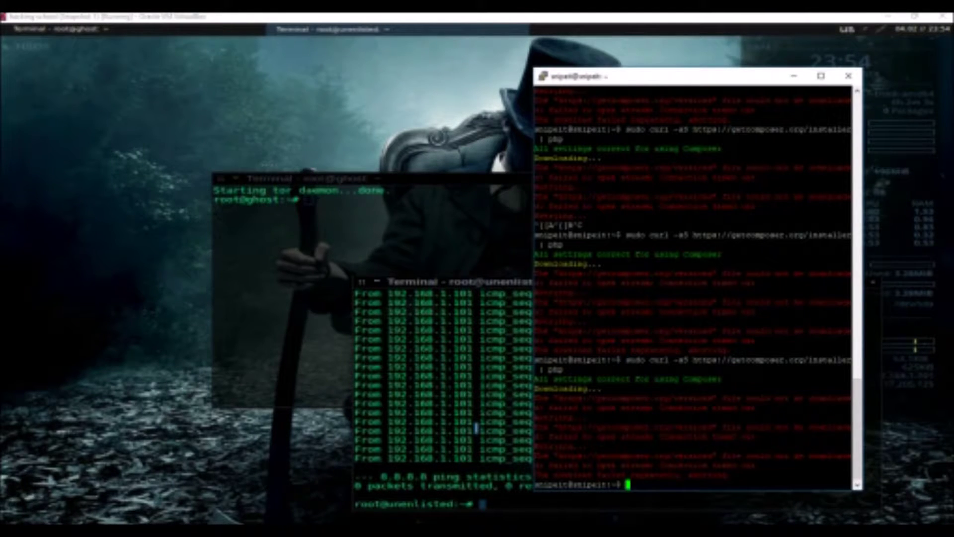
Run ifconfig in PuTTY to show enp0s3 at 192.168.1.97, then minimize the TurnKey and PuTTY windows
type("ifconfig")
key("Return")
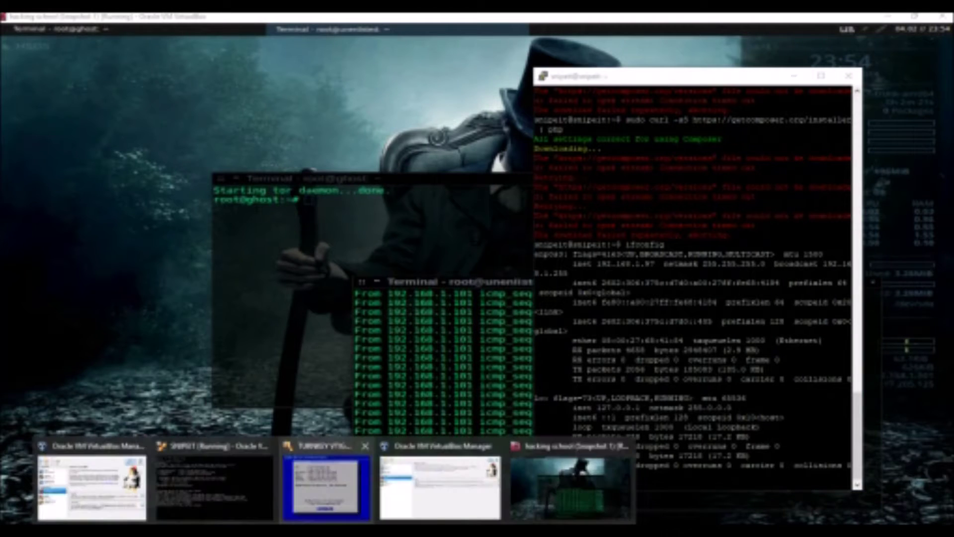
left_click(343, 501)
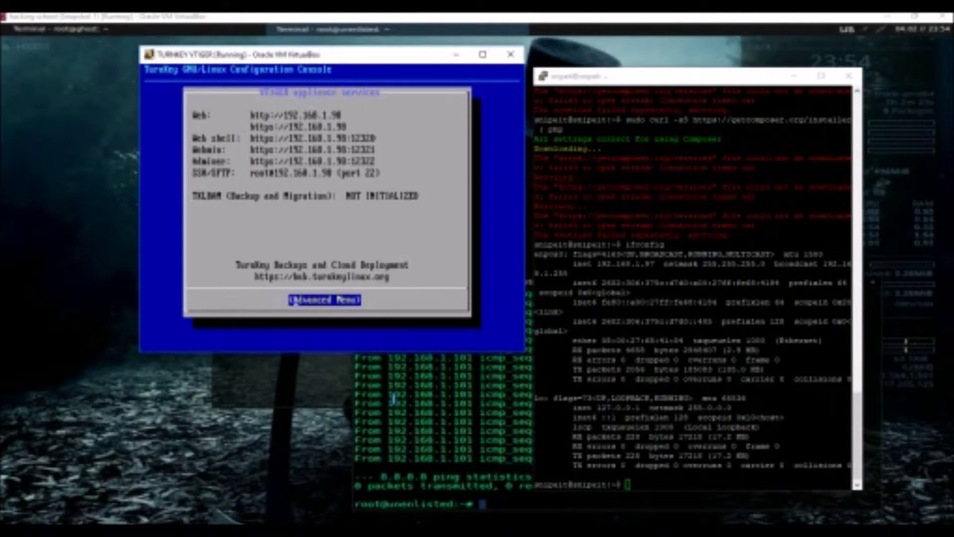
left_click(456, 54)
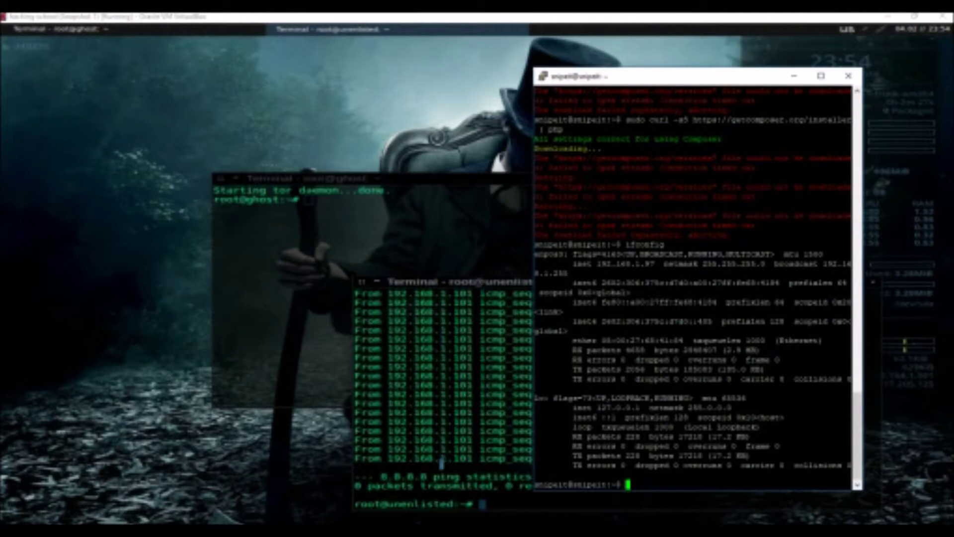
left_click(443, 447)
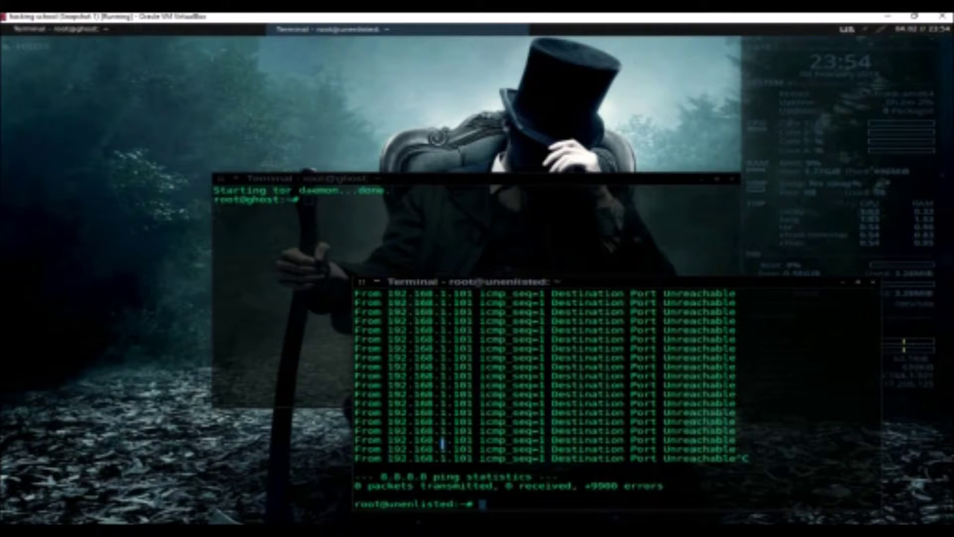
Launch Web Browser from Applications > Internet, opening the Hackerschool start page
right_click(22, 50)
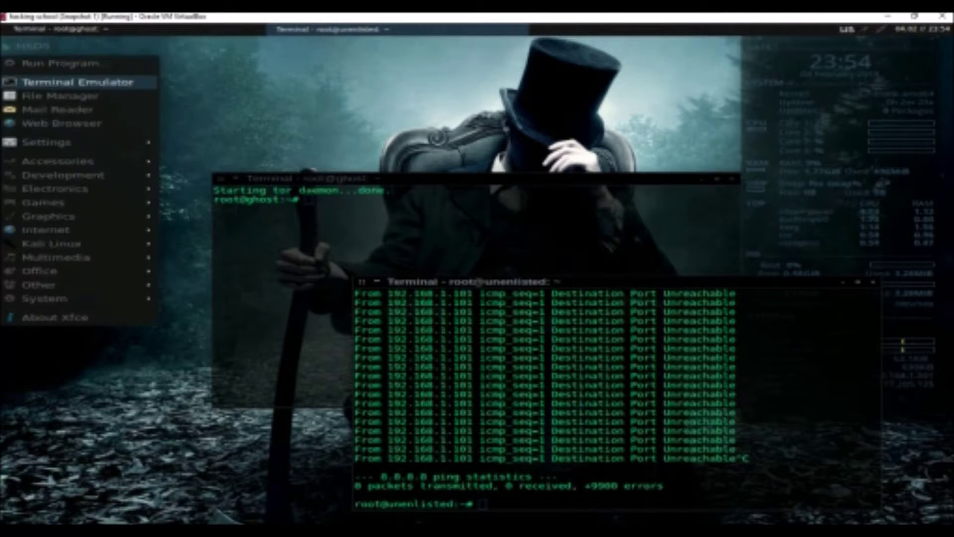
mouse_move(30, 229)
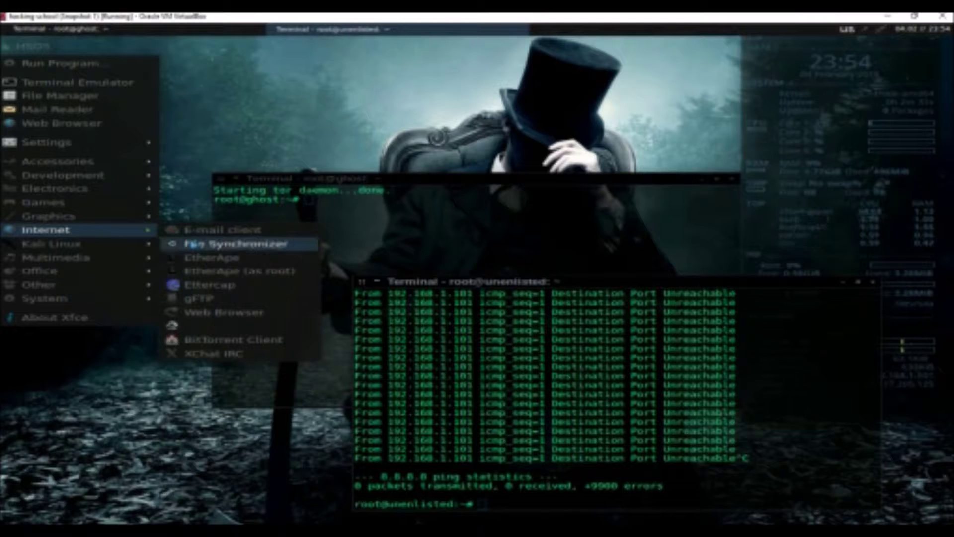
left_click(225, 313)
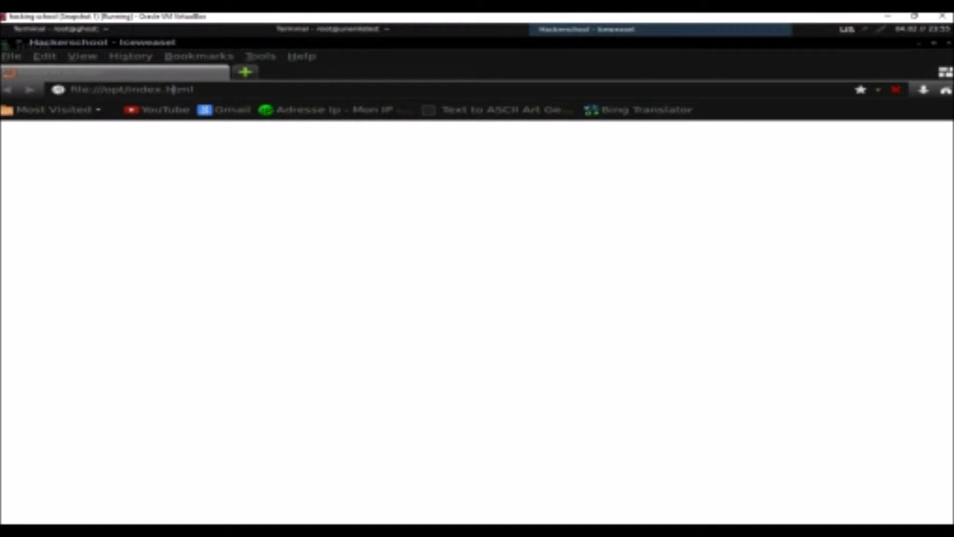
left_click(200, 91)
left_click_drag(201, 90, 18, 91)
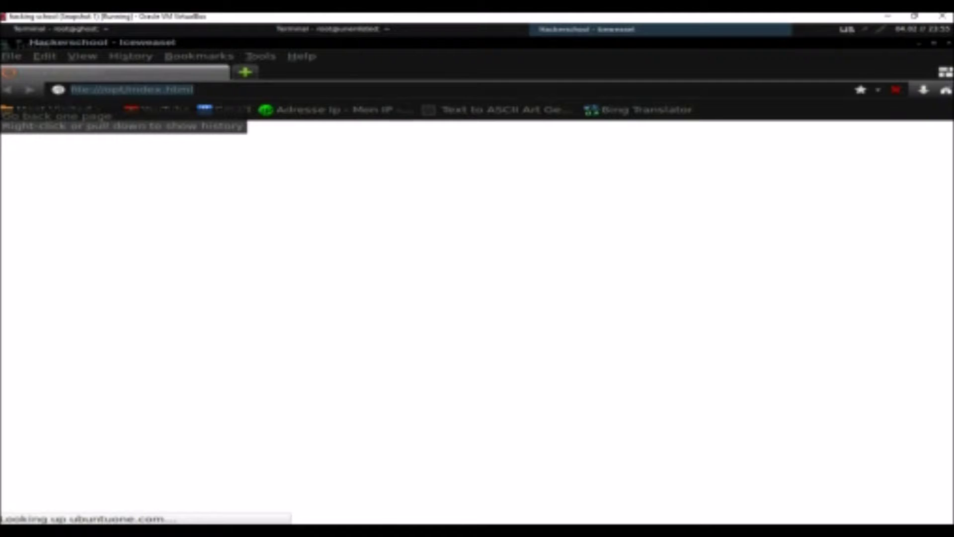
type("www.gooogl")
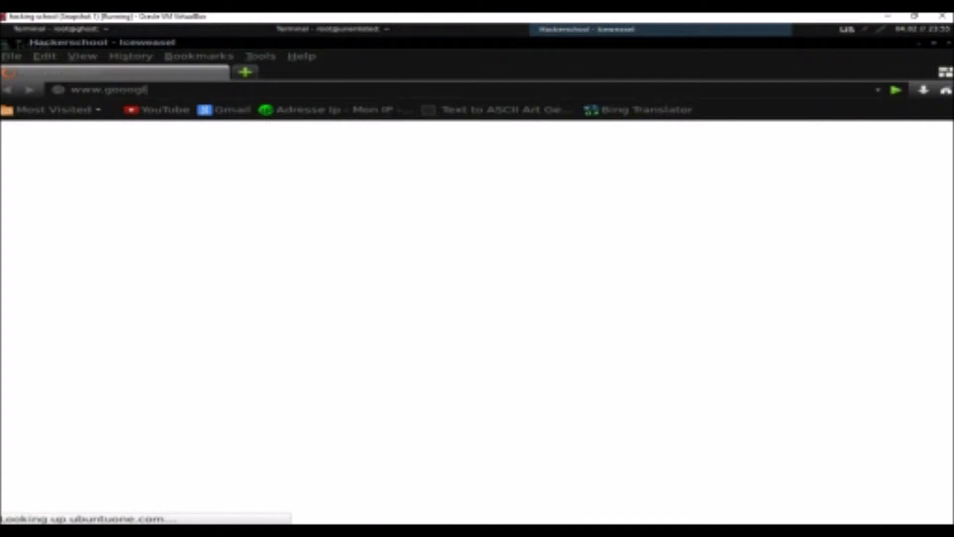
key("BackSpace")
key("BackSpace")
key("BackSpace")
type("g")
type("le.")
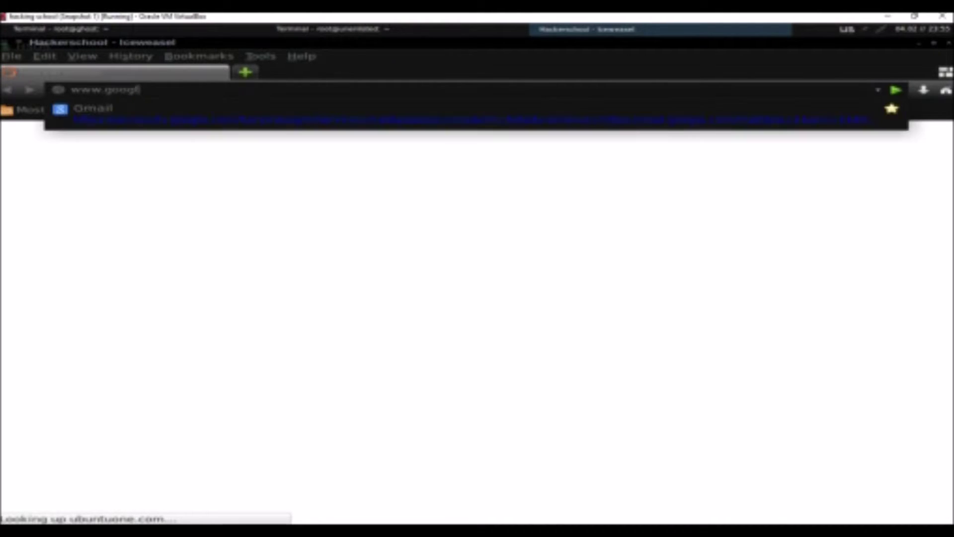
type("com")
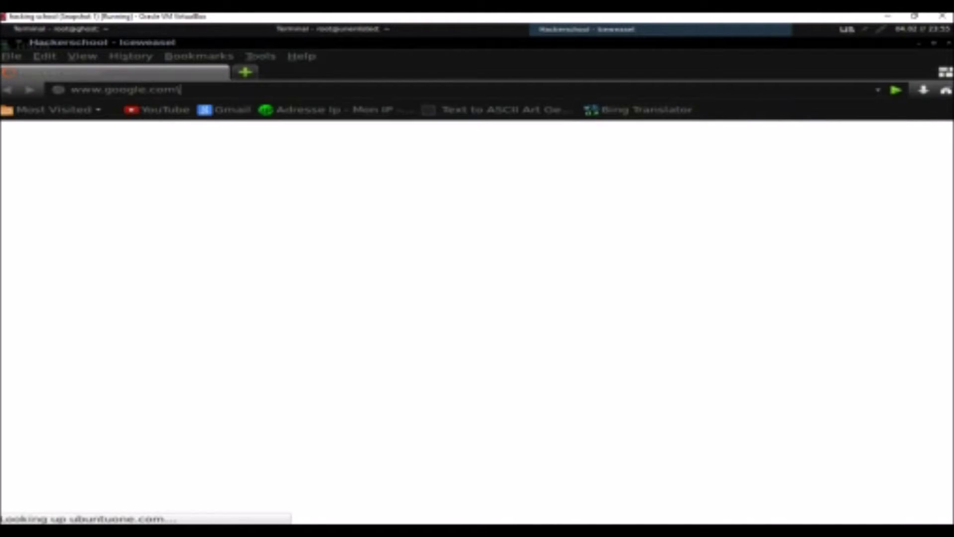
key("Escape")
key("Escape")
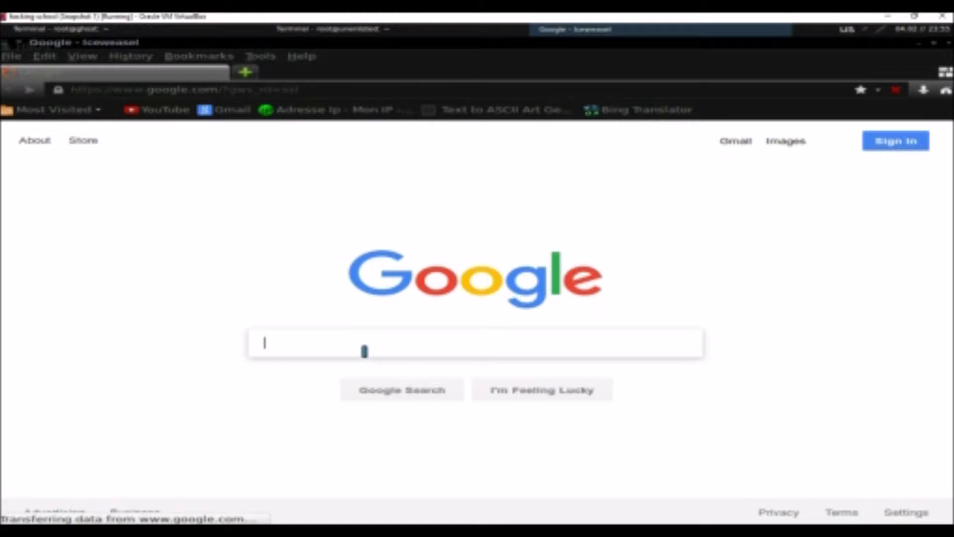
Search Google for 'ip chicken' from the 'ipchken' suggestion and open the IP Chicken result
type("ip")
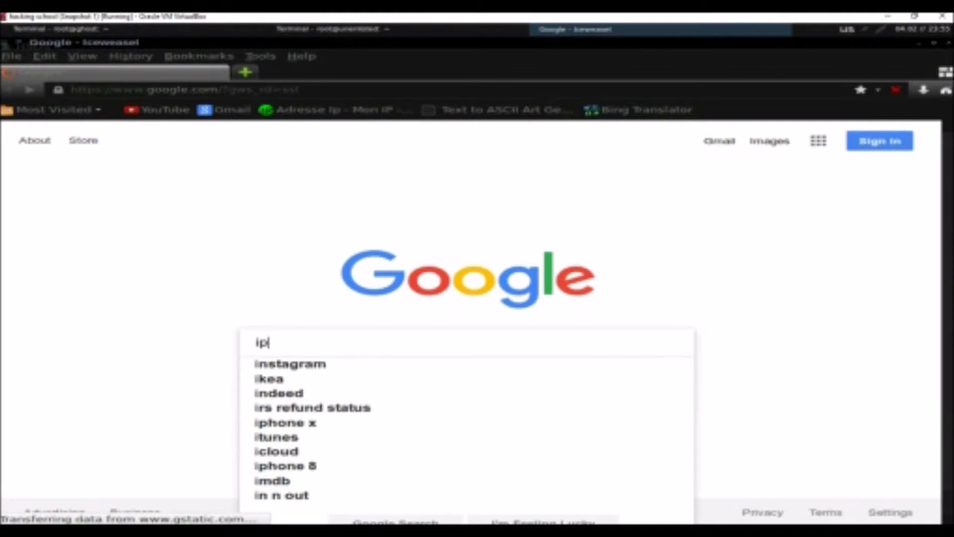
type("chken")
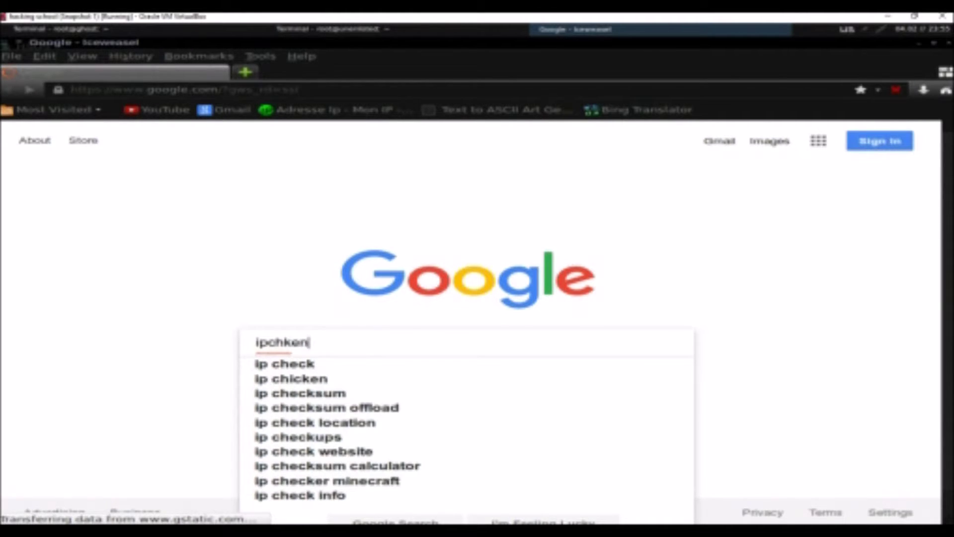
key("Down")
key("Return")
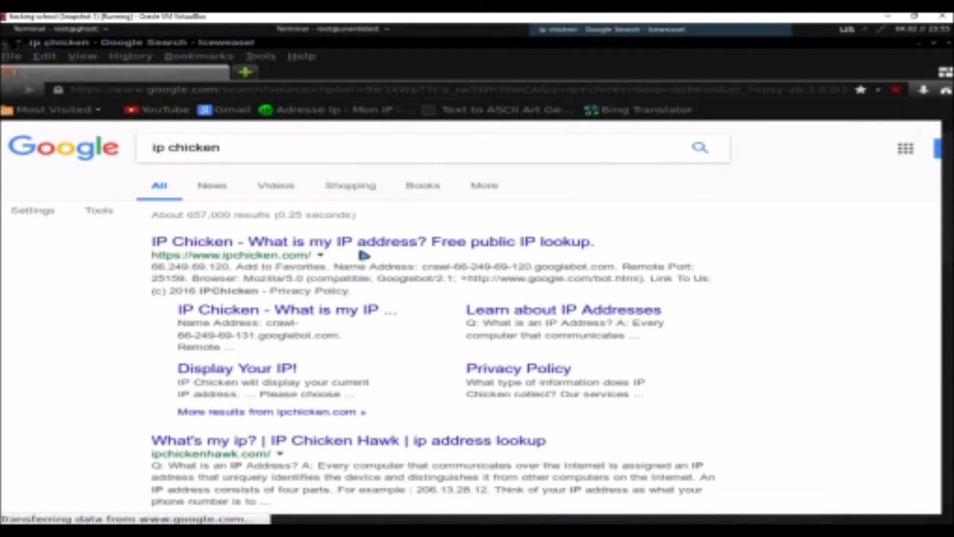
left_click(365, 244)
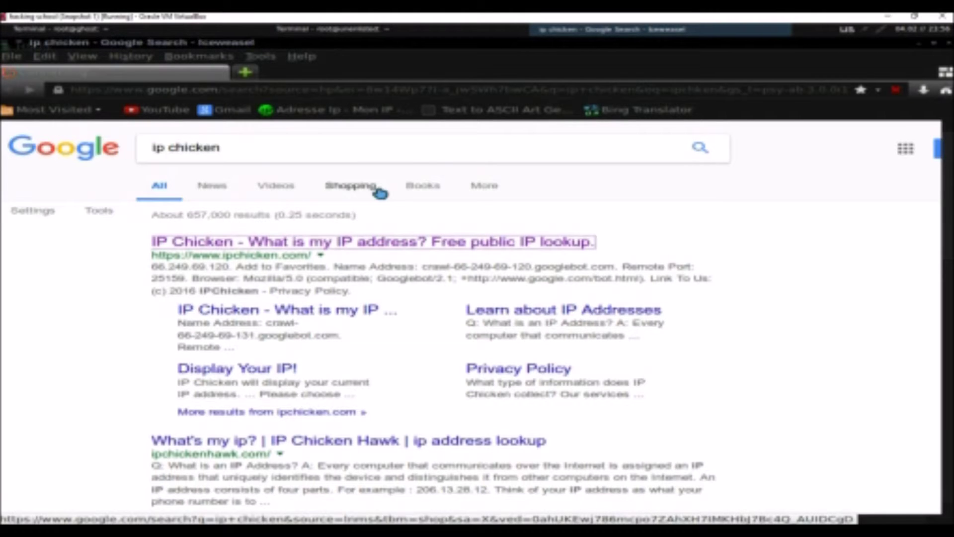
Open the first IP Chicken result, then its 'What is my IP' sitelink
left_click(268, 242)
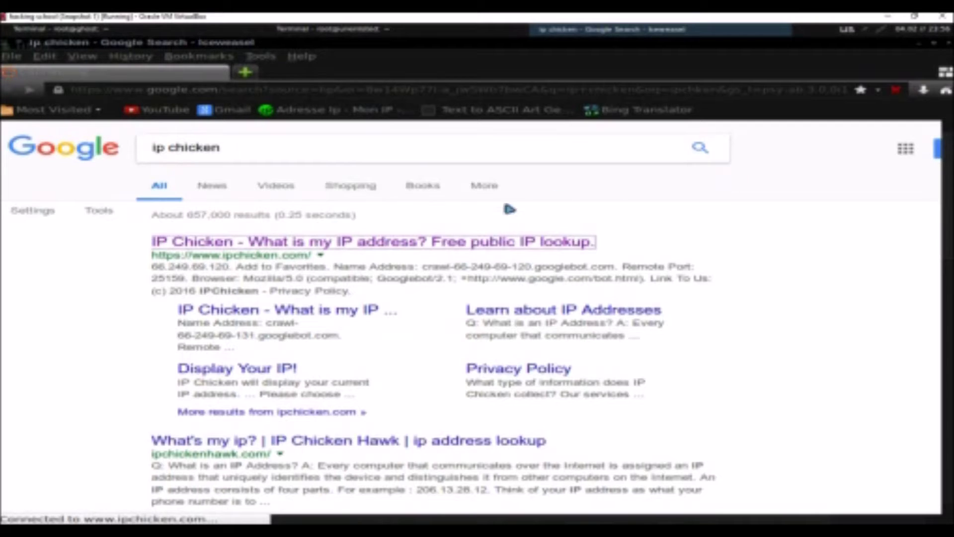
left_click(444, 241)
left_click(359, 314)
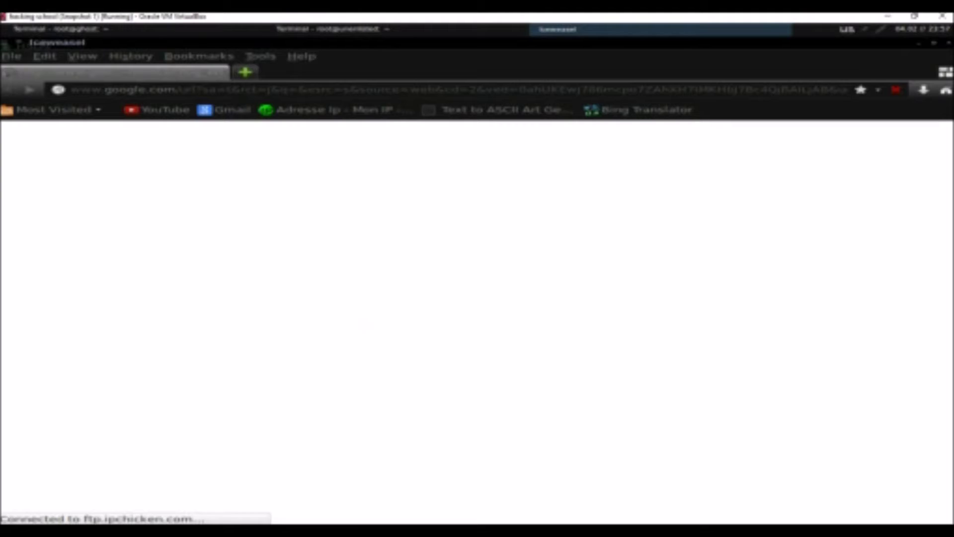
Return to the ip chicken results, reopen the first IP Chicken link, and retry the failed load
left_click(9, 92)
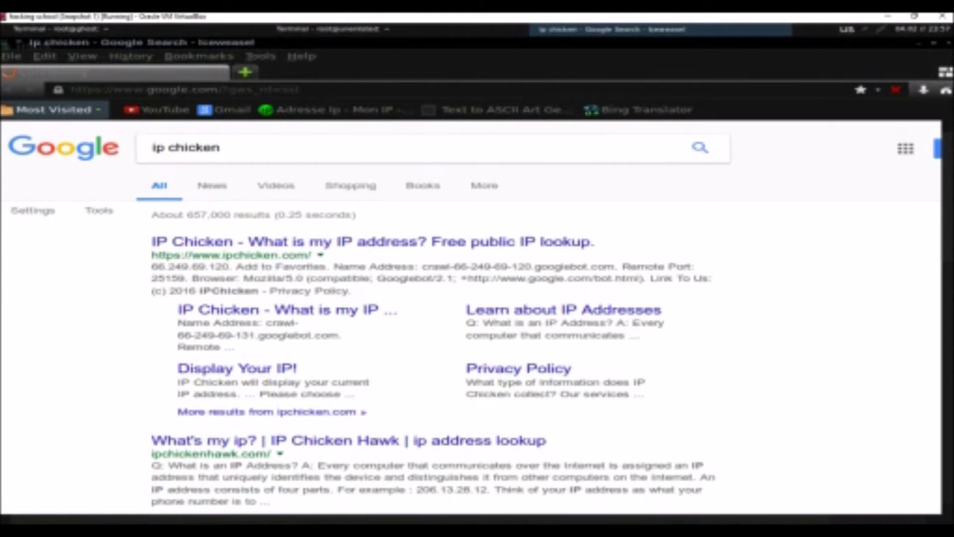
left_click(10, 91)
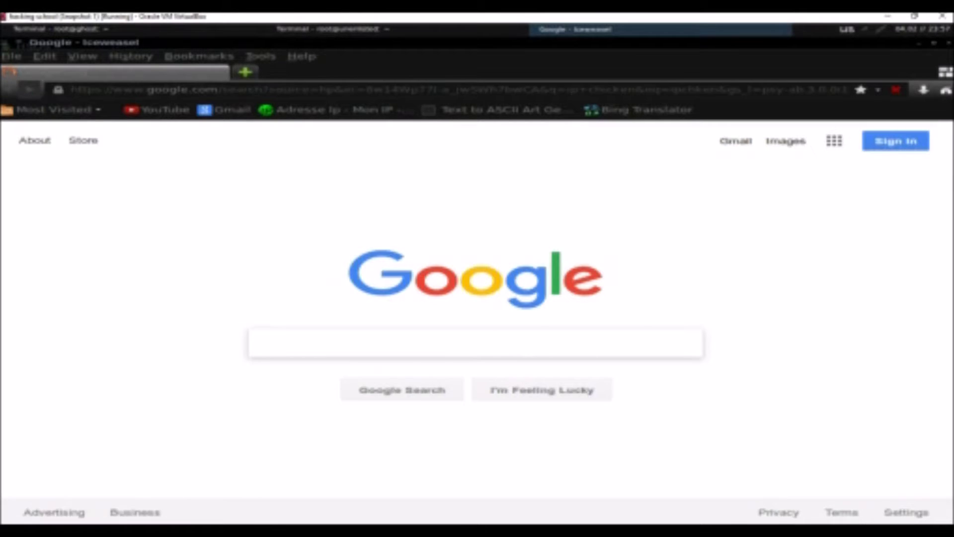
key("alt+Right")
key("alt+Right")
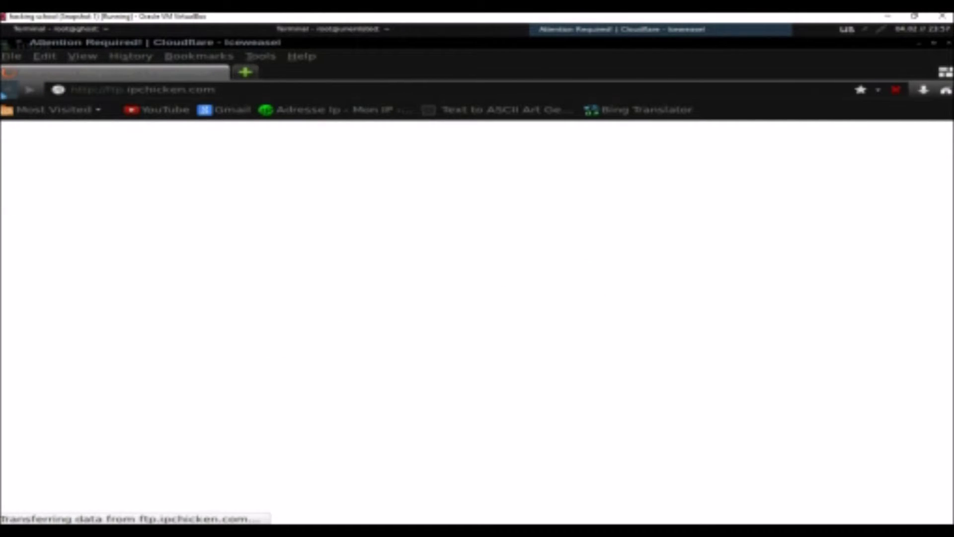
left_click(5, 92)
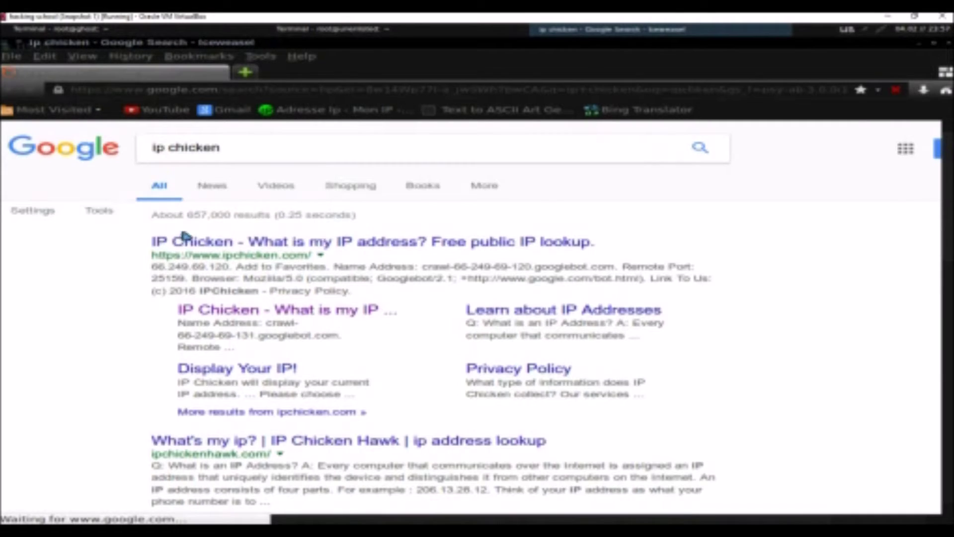
left_click(188, 241)
left_click(191, 240)
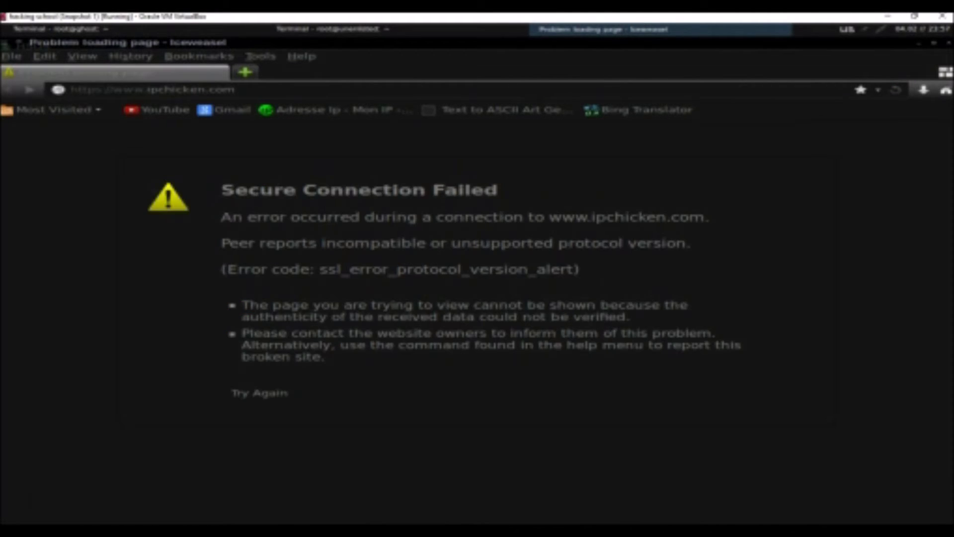
left_click(259, 390)
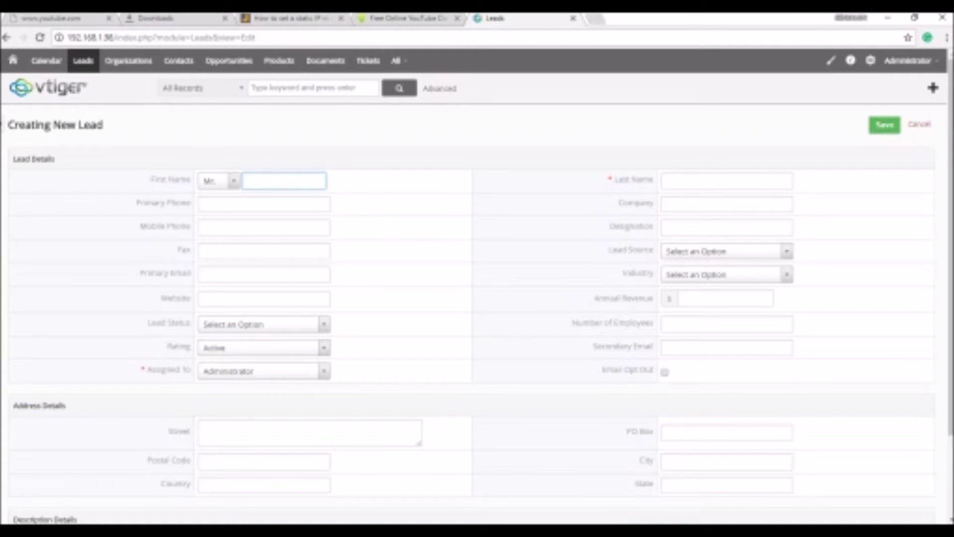
In a new Chrome tab, check the host's public IP on ipchicken, then close Chrome
left_click(593, 19)
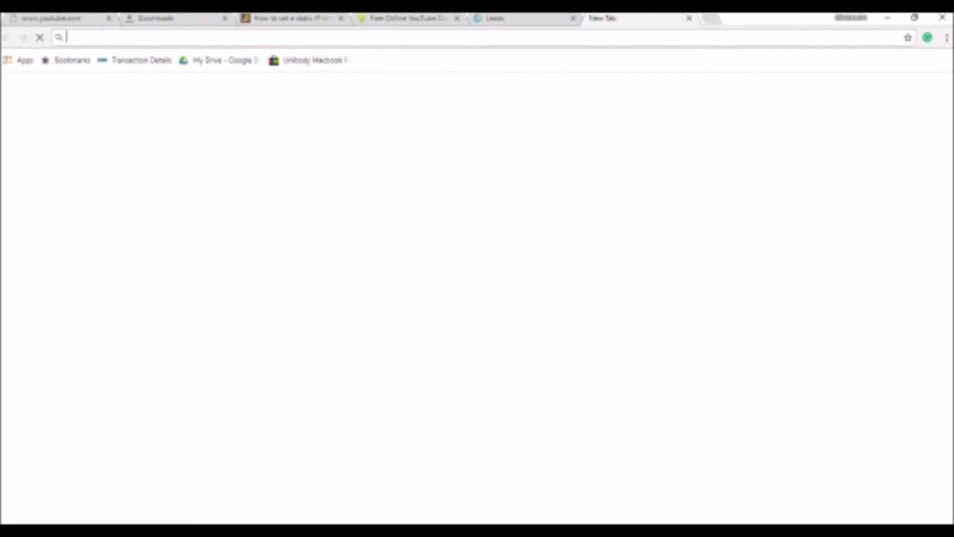
type("ip")
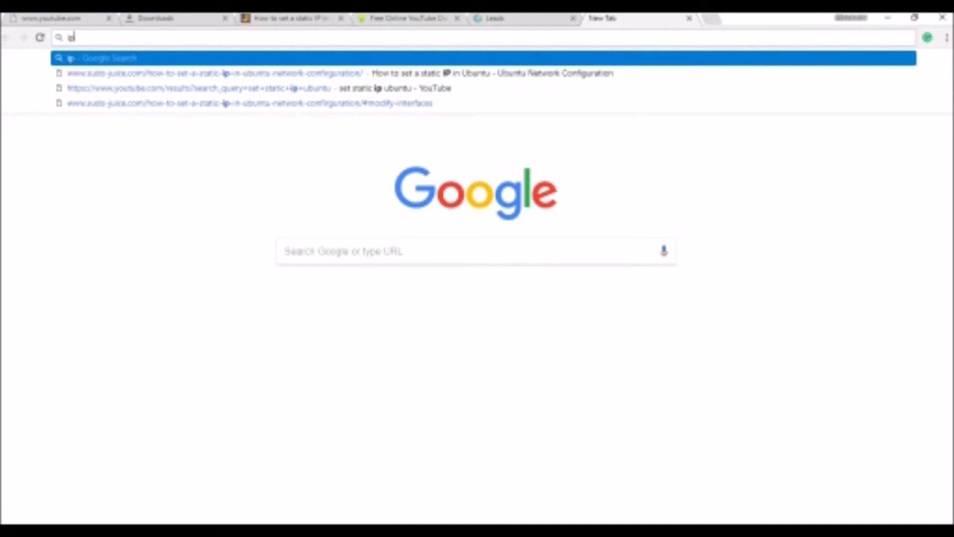
type("ch")
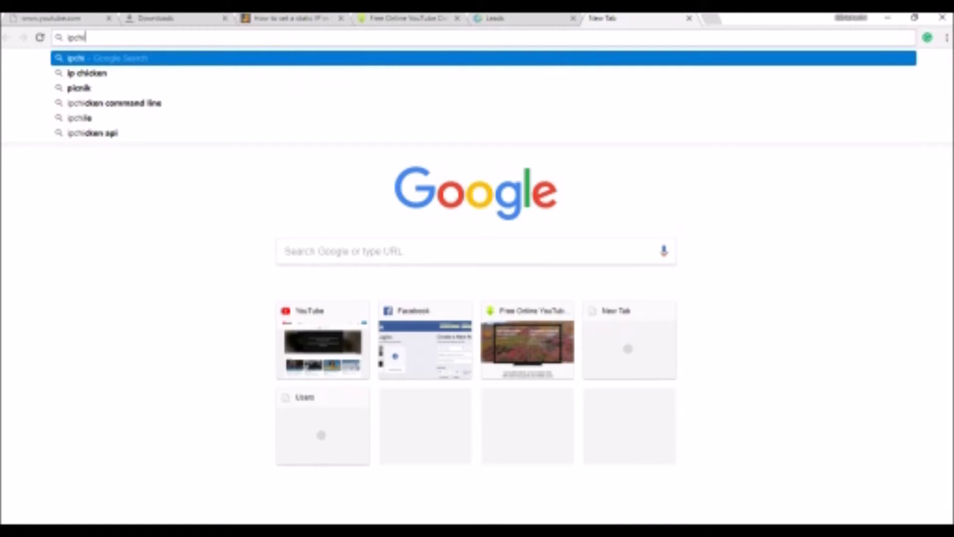
key("Escape")
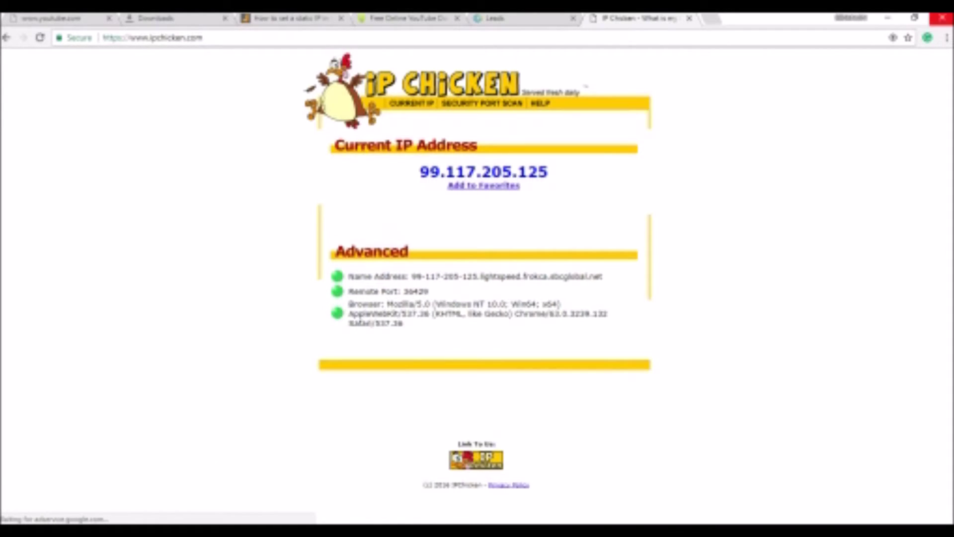
left_click(942, 18)
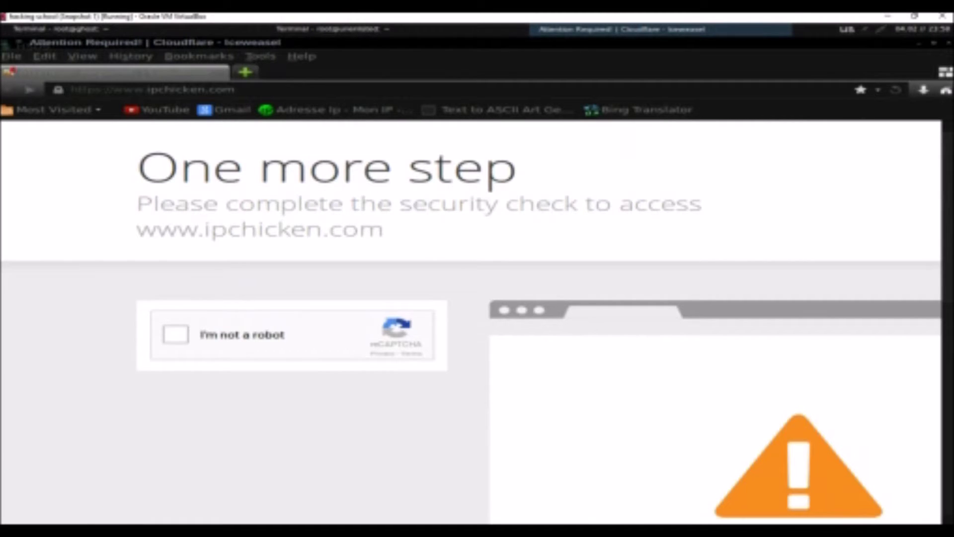
Tick the Cloudflare 'I'm not a robot' box for ipchicken.com, then exit full screen with Host+F
left_click(176, 334)
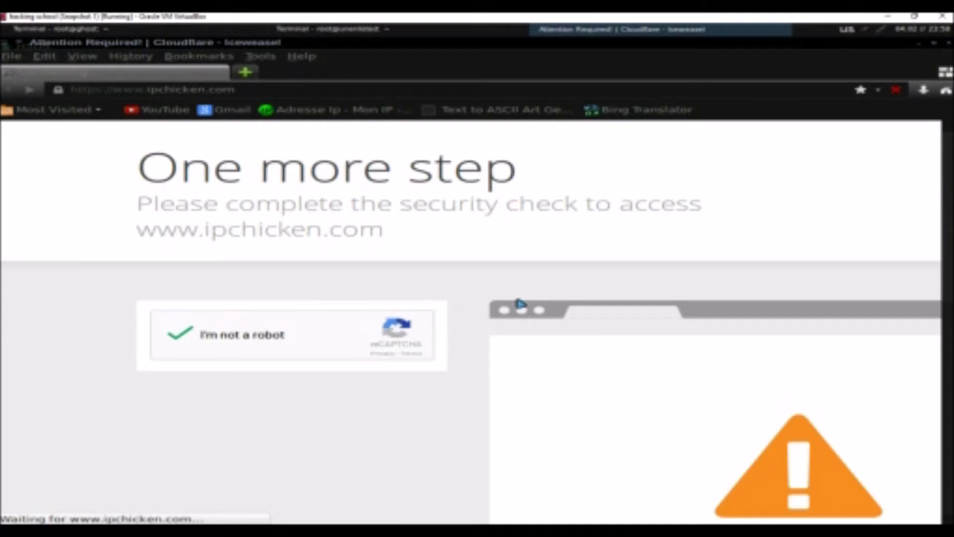
scroll(920, 499, "down", 10)
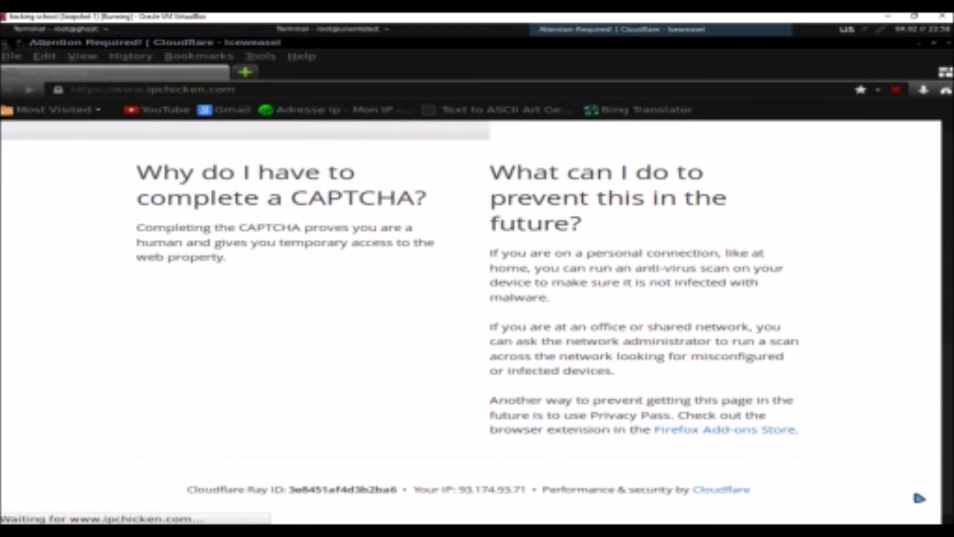
scroll(920, 447, "up", 5)
scroll(919, 344, "up", 6)
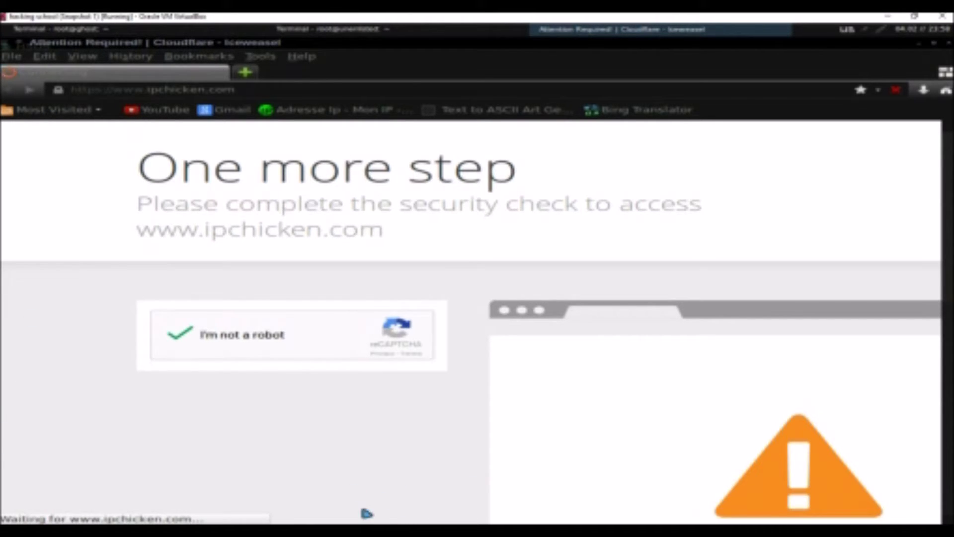
key("Control_R+f")
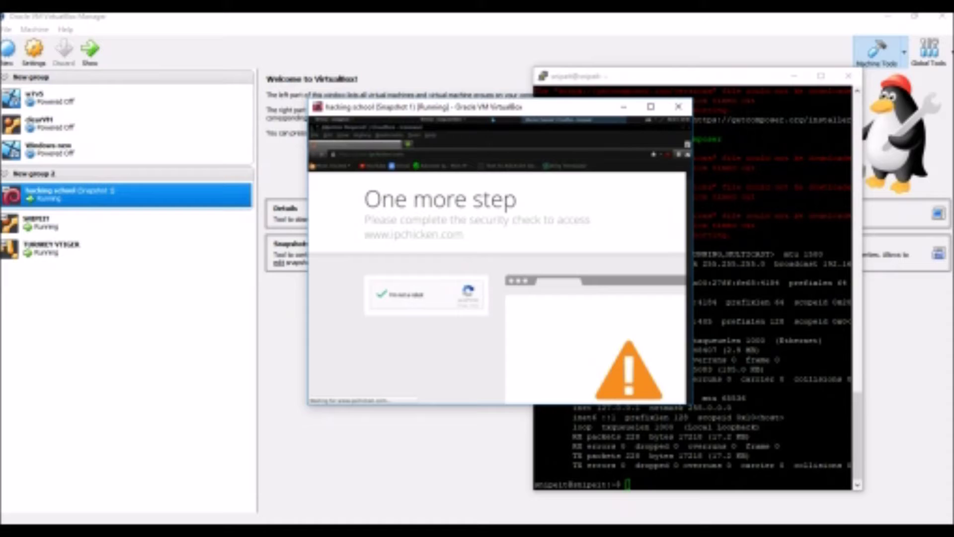
Recall the previous command in PuTTY, then minimize it to reveal the guest's IP 93.174.93.71
key("alt+Tab")
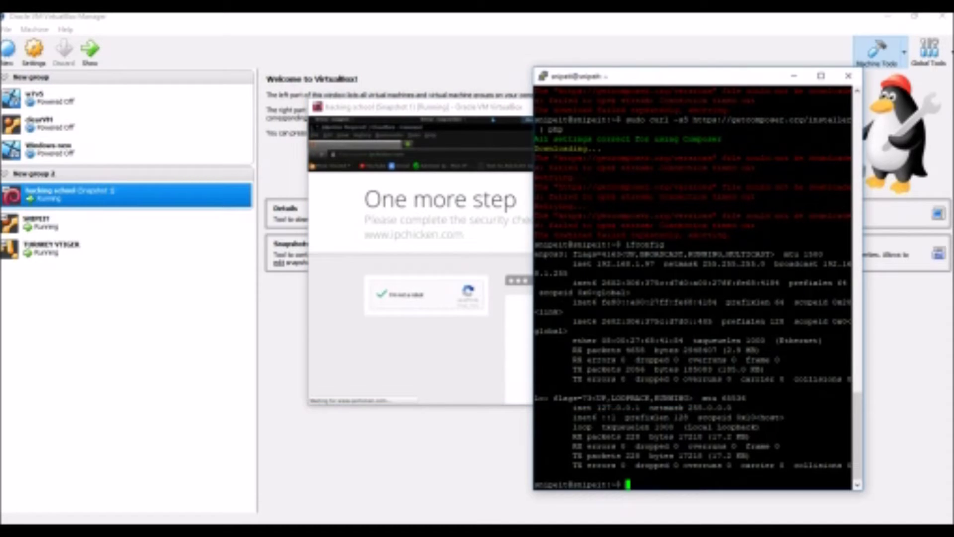
key("Up")
key("Up")
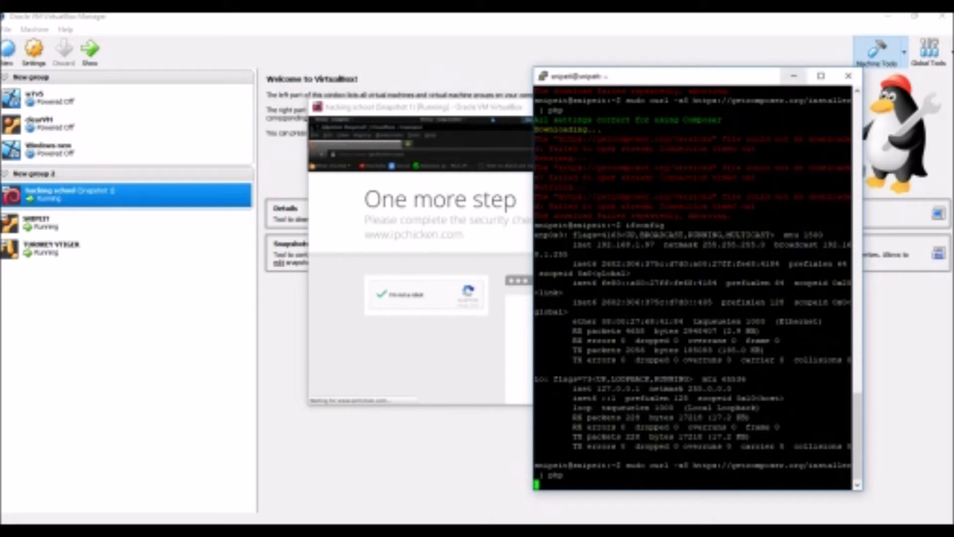
left_click(794, 75)
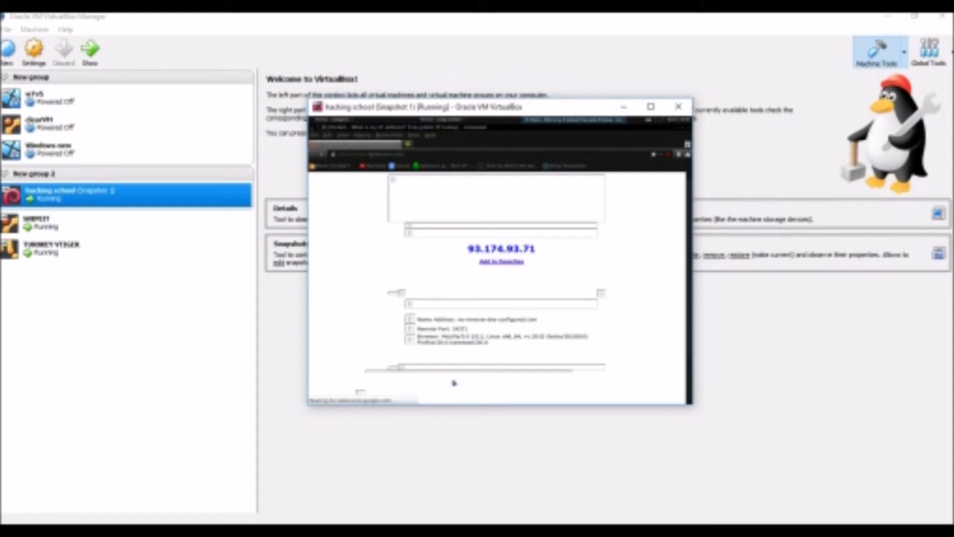
Restore and minimize the host Chrome window, then close the guest's Iceweasel browser with Ctrl+Q
key("alt+Tab")
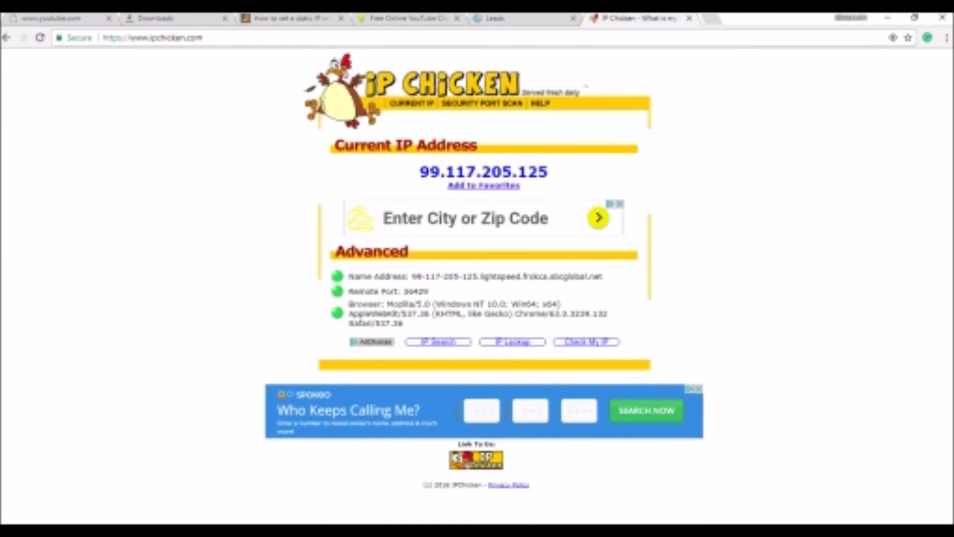
left_click(915, 18)
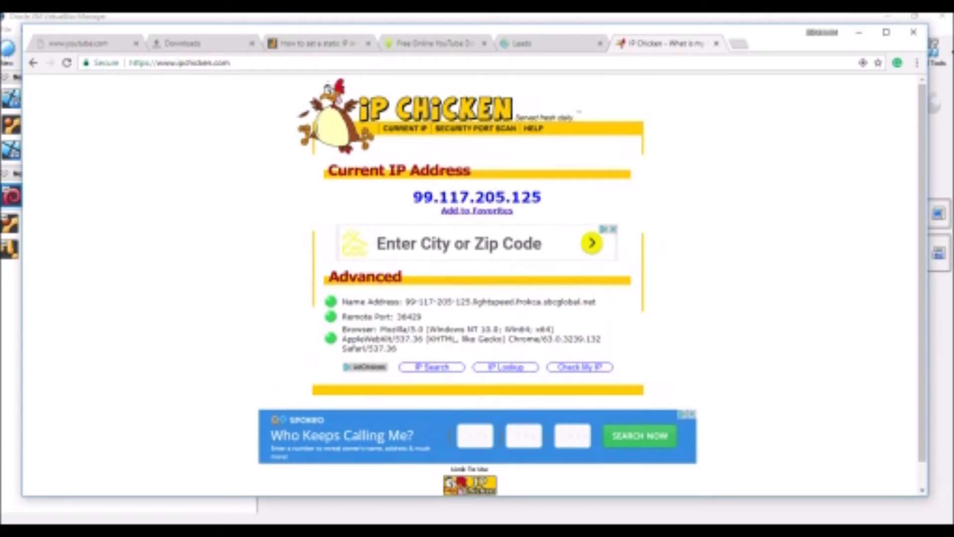
left_click_drag(497, 28, 494, 260)
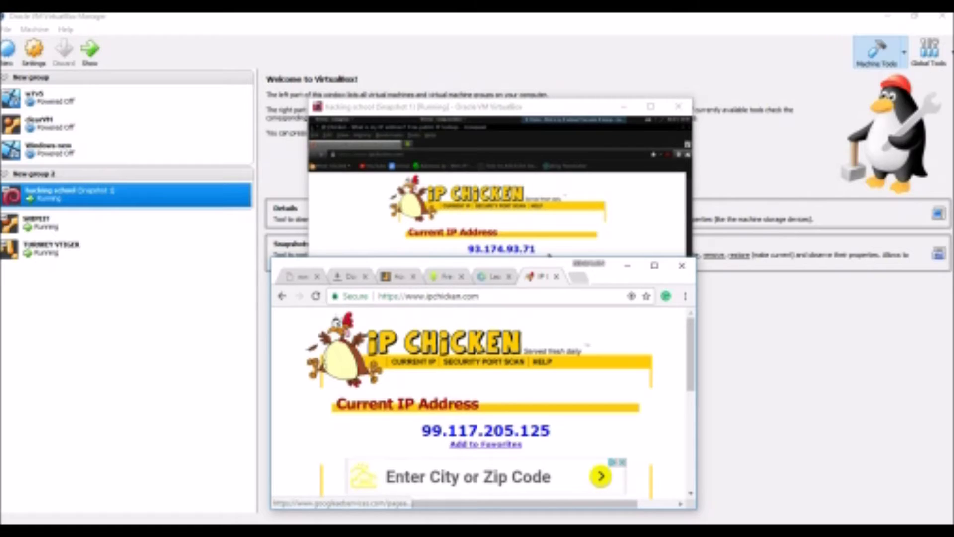
left_click(627, 265)
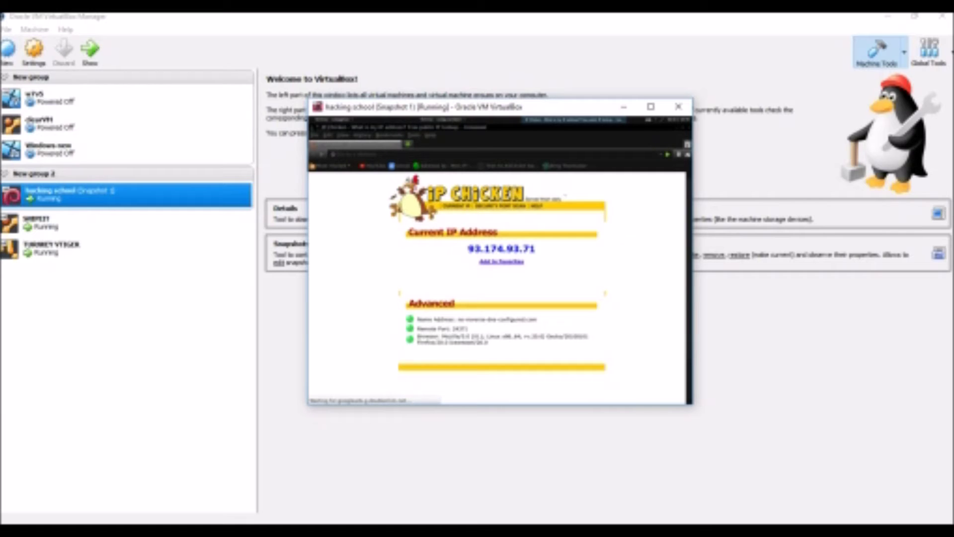
key("ctrl+q")
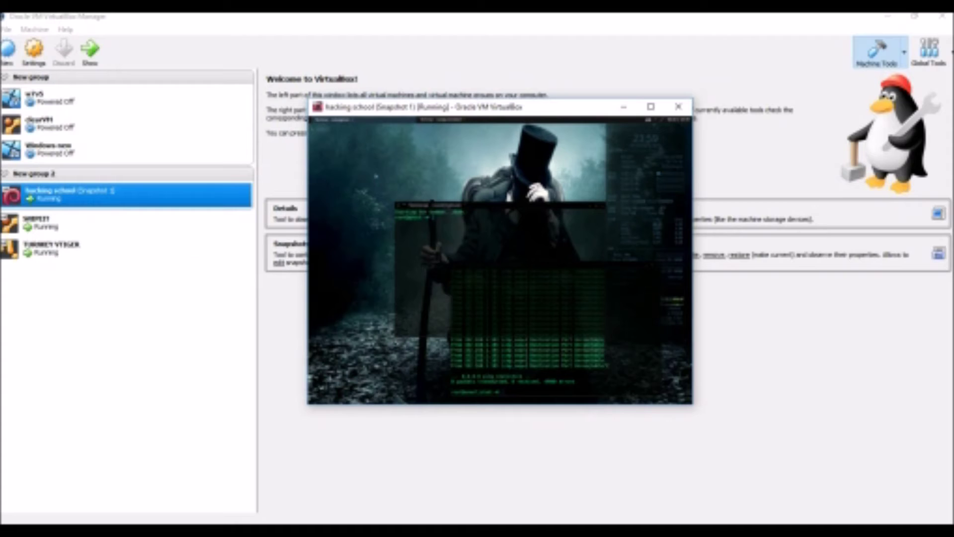
Launch searchsploit from Applications > Kali Linux > Exploitation Tools > Exploit Database
left_click(322, 119)
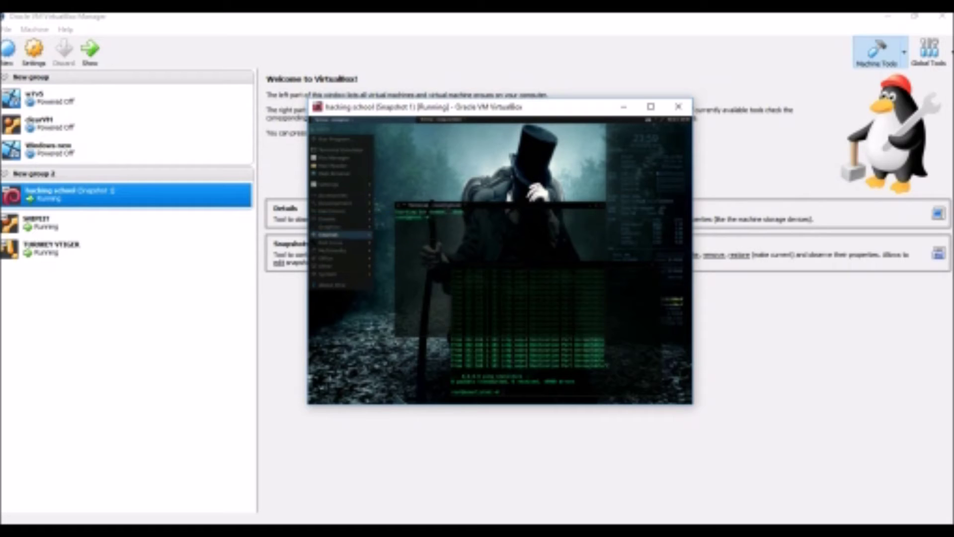
mouse_move(351, 269)
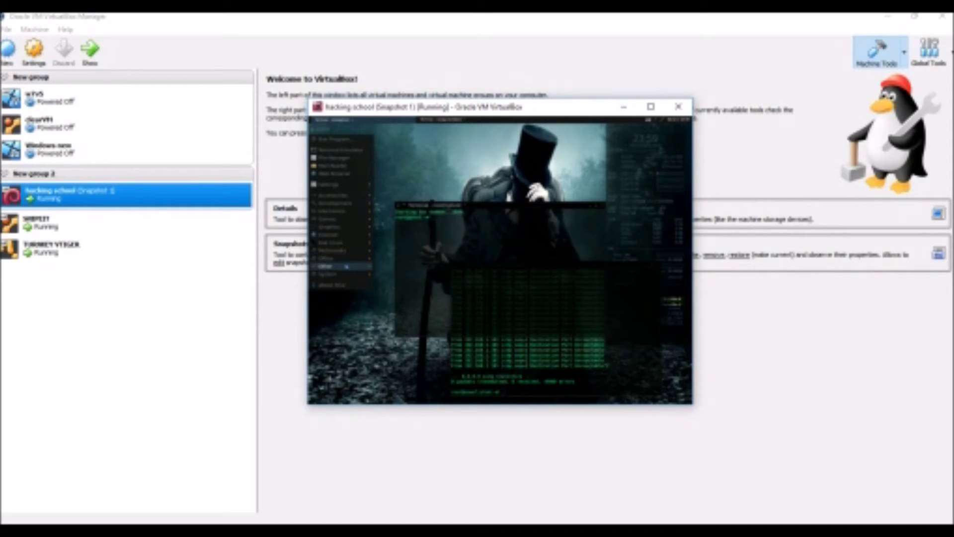
left_click(397, 281)
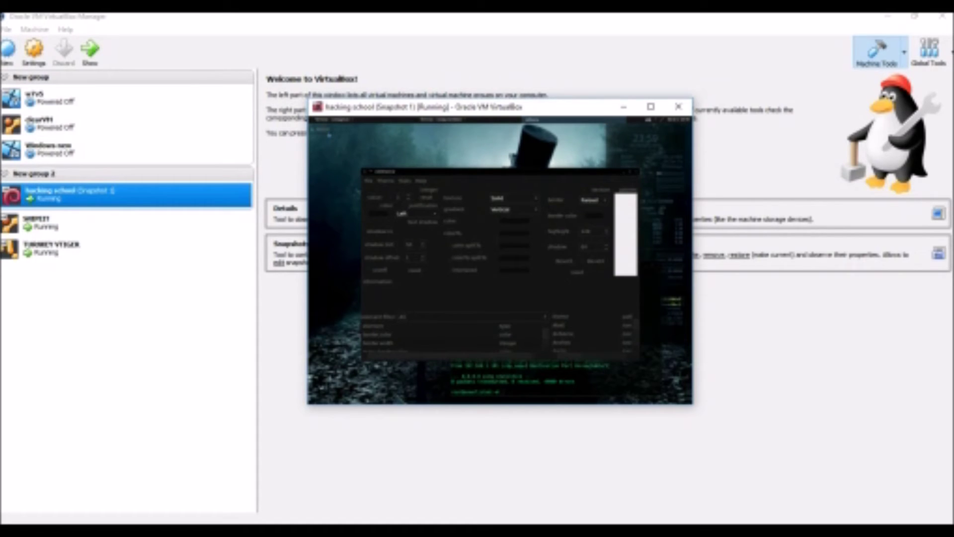
left_click(321, 120)
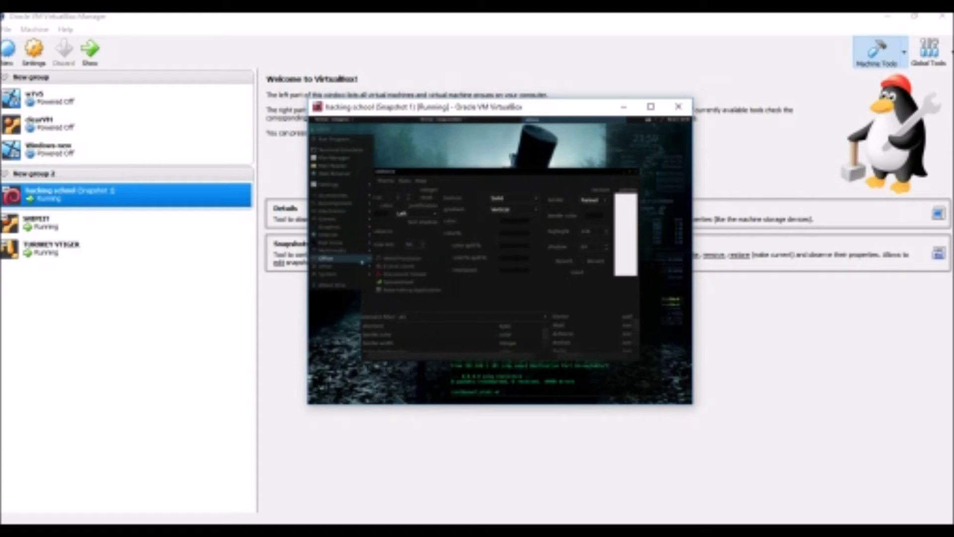
mouse_move(328, 267)
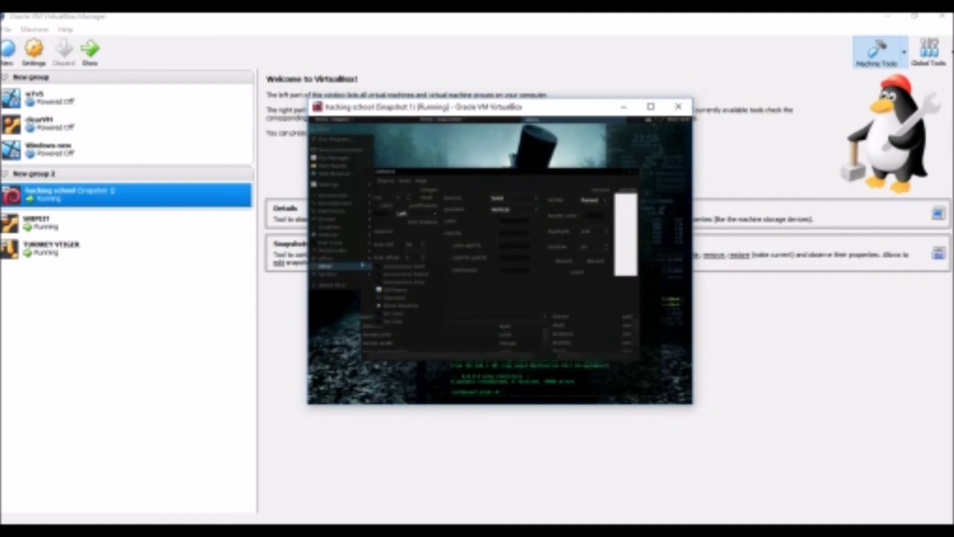
mouse_move(330, 242)
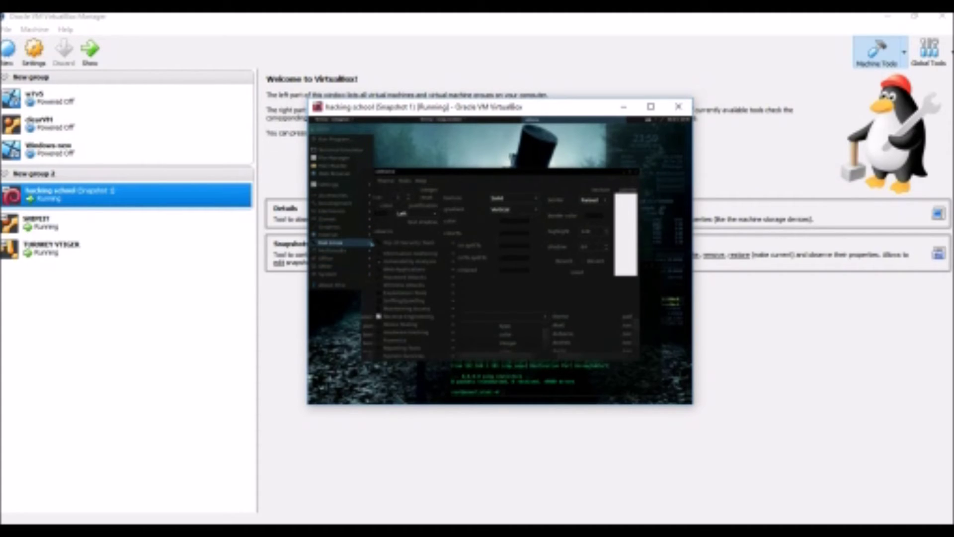
mouse_move(434, 281)
mouse_move(503, 287)
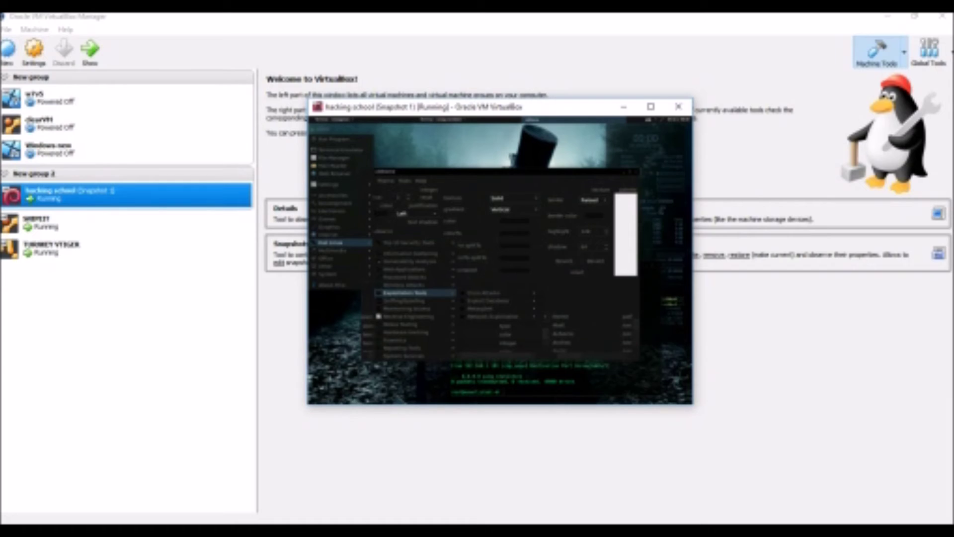
mouse_move(509, 304)
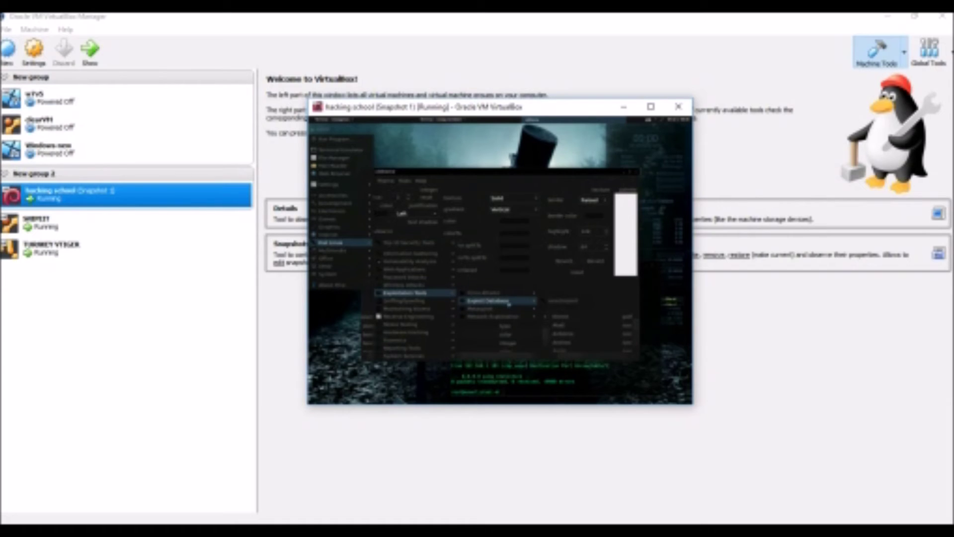
left_click(568, 302)
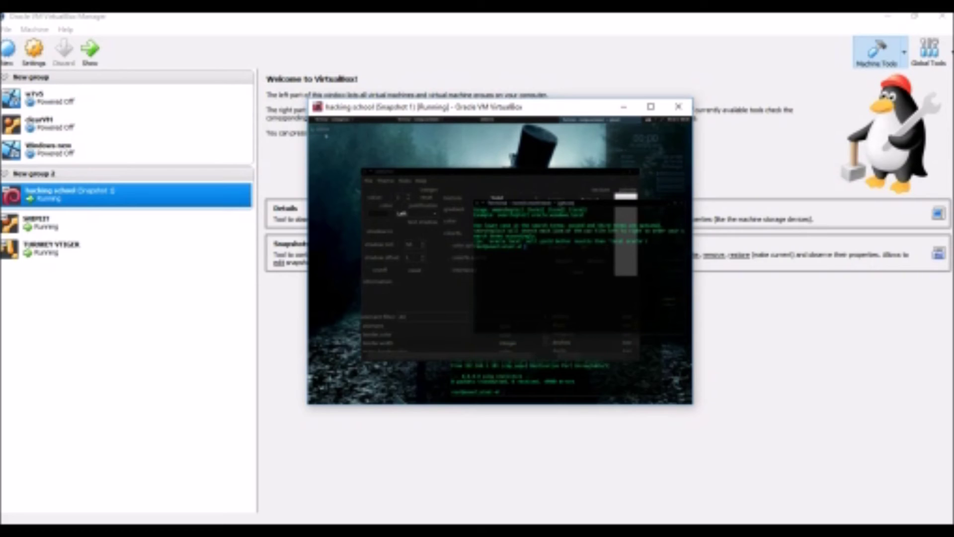
Maximize the Kali VM window and start PyCrust from Applications > Development
left_click(332, 120)
mouse_move(334, 203)
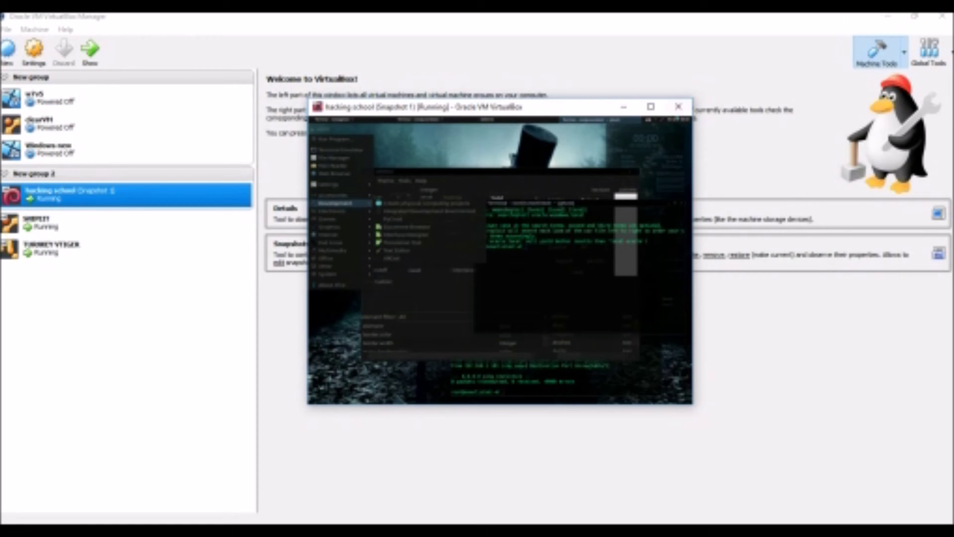
left_click(650, 106)
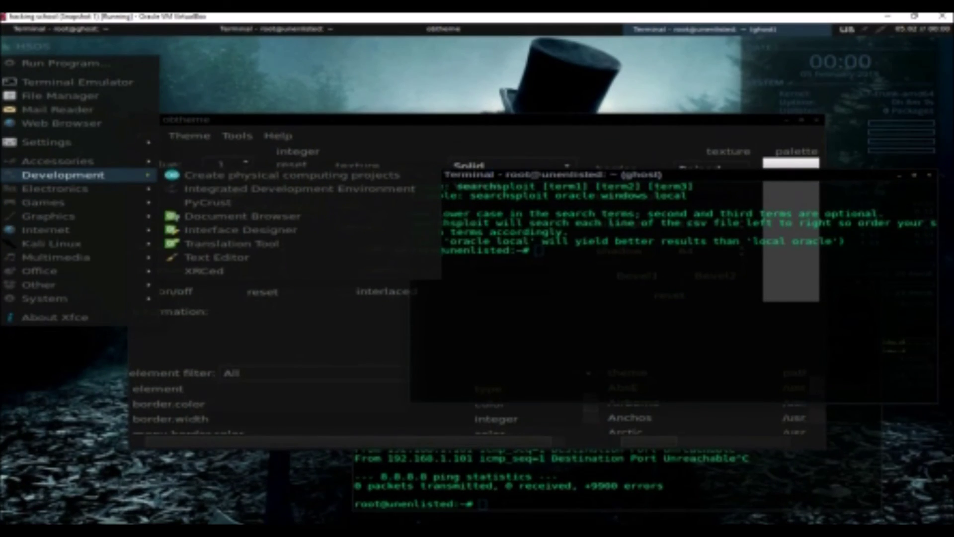
left_click(357, 204)
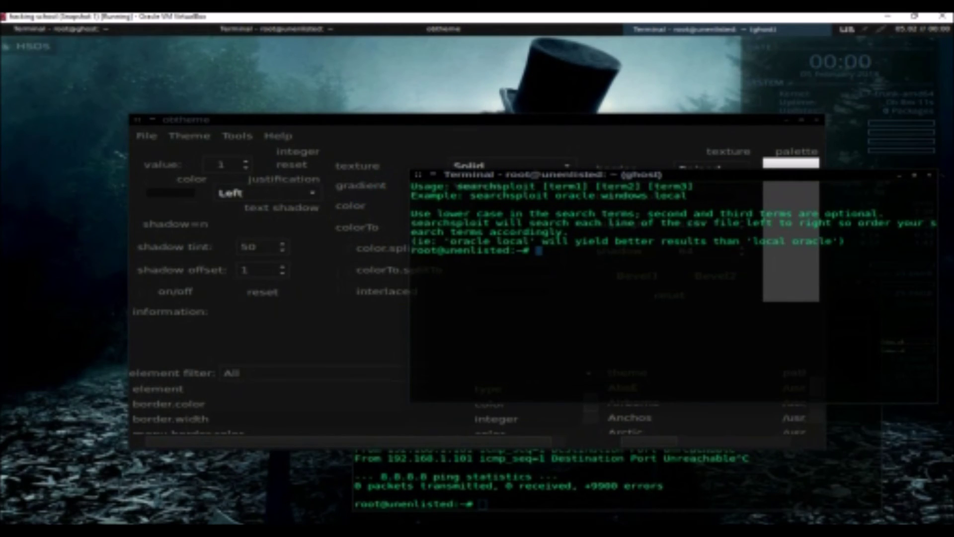
right_click(47, 50)
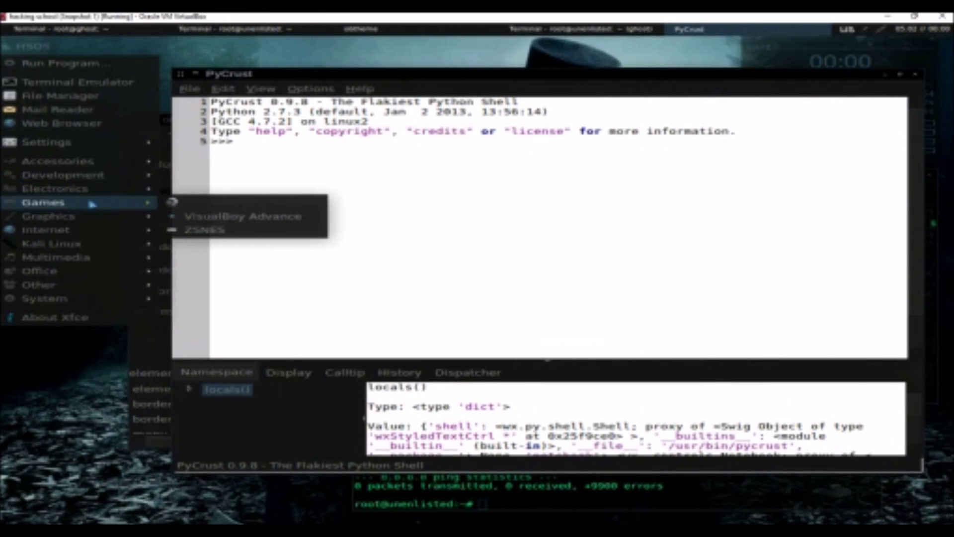
Launch ike-scan from Kali Linux > Information Gathering > VPN Analysis
mouse_move(102, 174)
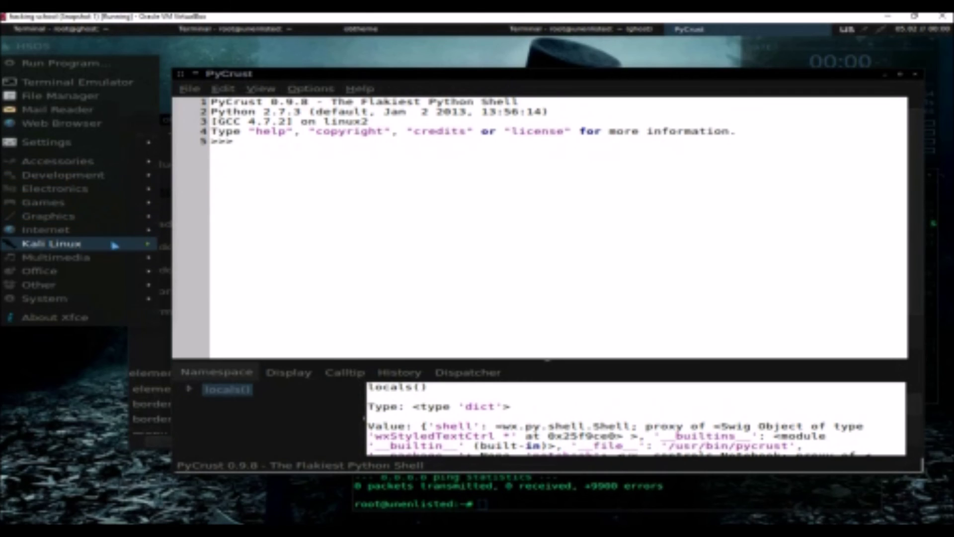
mouse_move(127, 244)
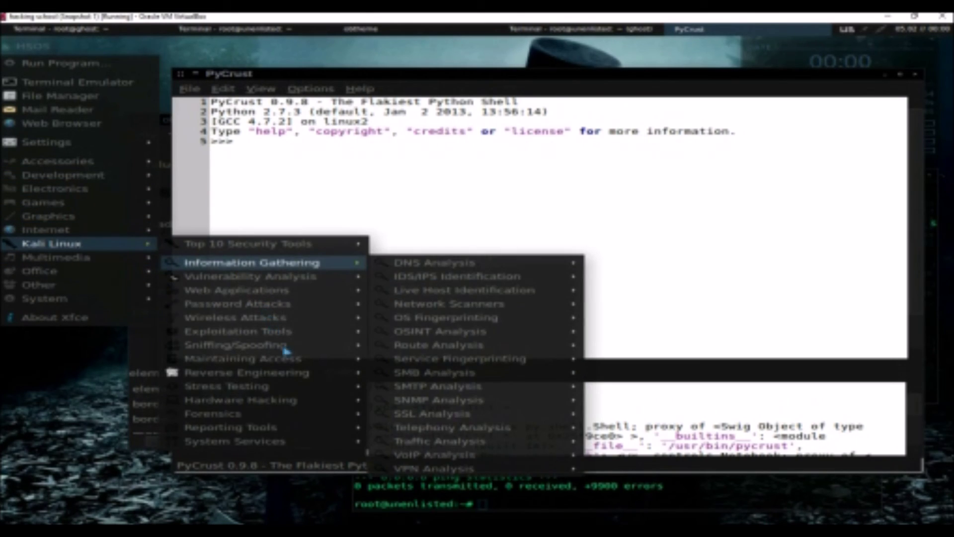
mouse_move(278, 332)
mouse_move(252, 263)
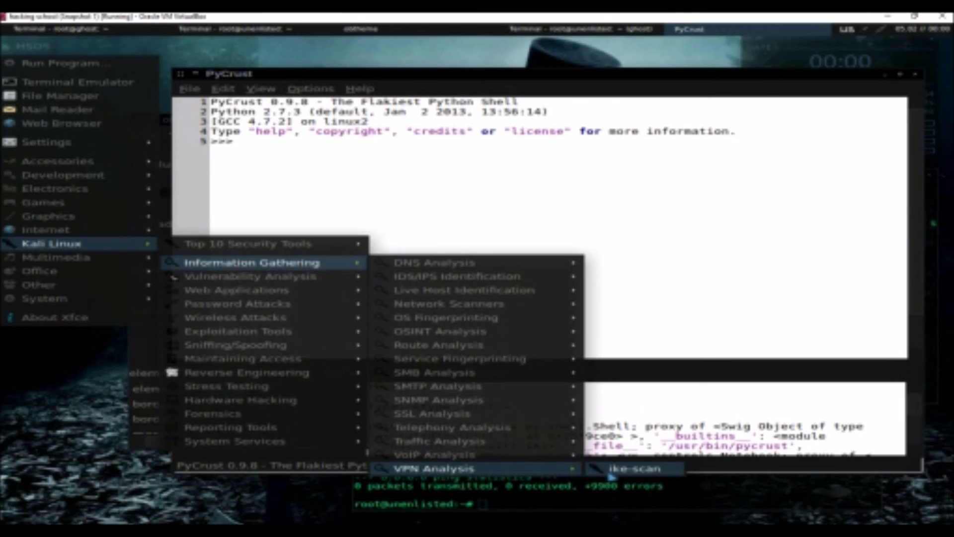
left_click(612, 476)
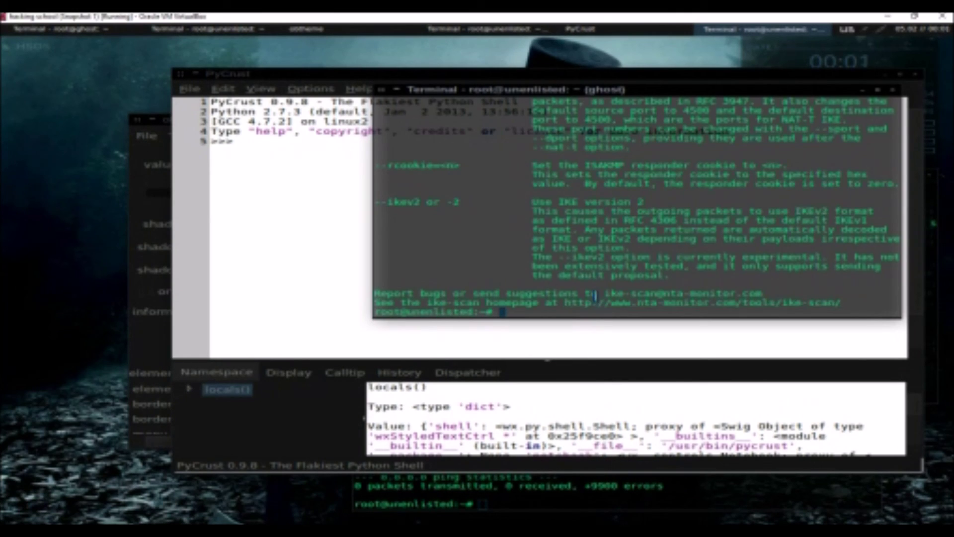
Launch cisco-auditing-tool from Kali Linux > Vulnerability Analysis > Cisco Tools
left_click(12, 46)
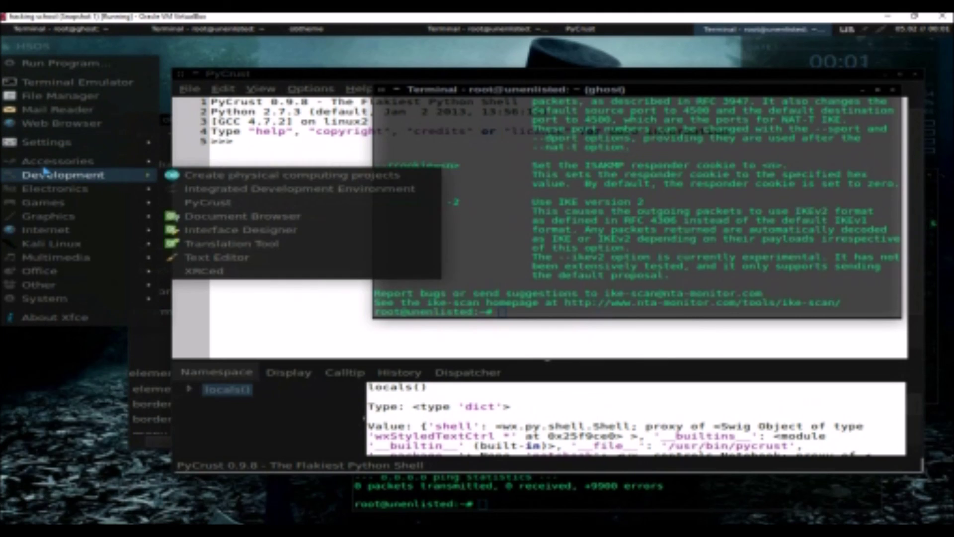
mouse_move(52, 204)
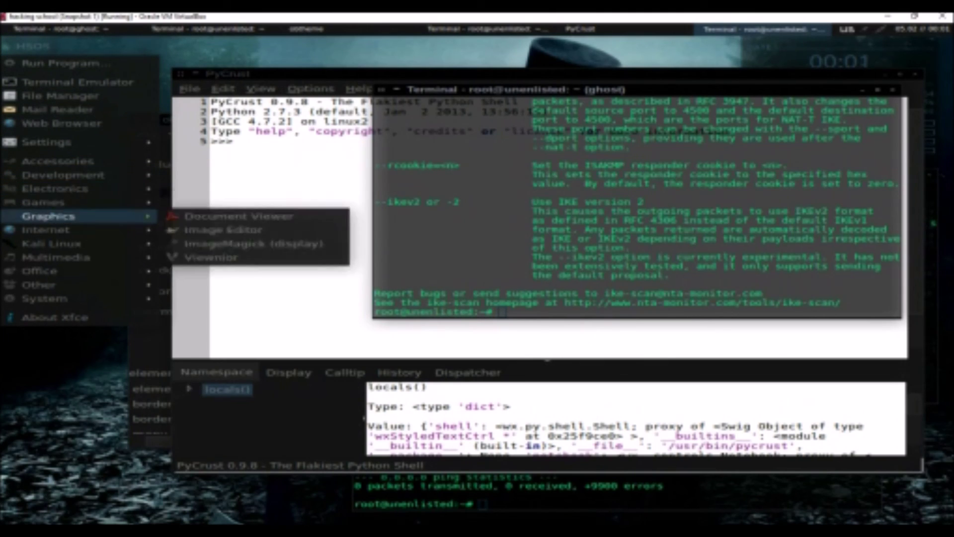
mouse_move(50, 244)
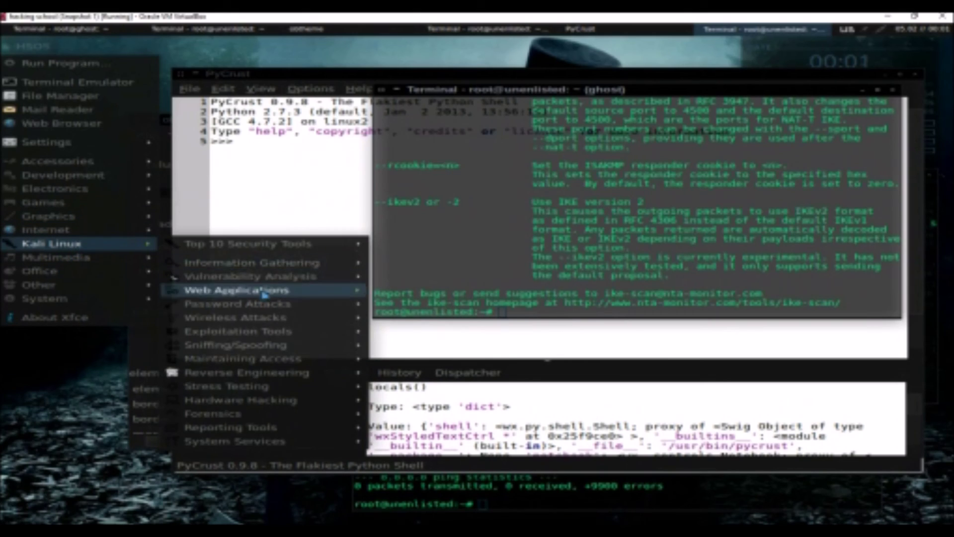
mouse_move(276, 278)
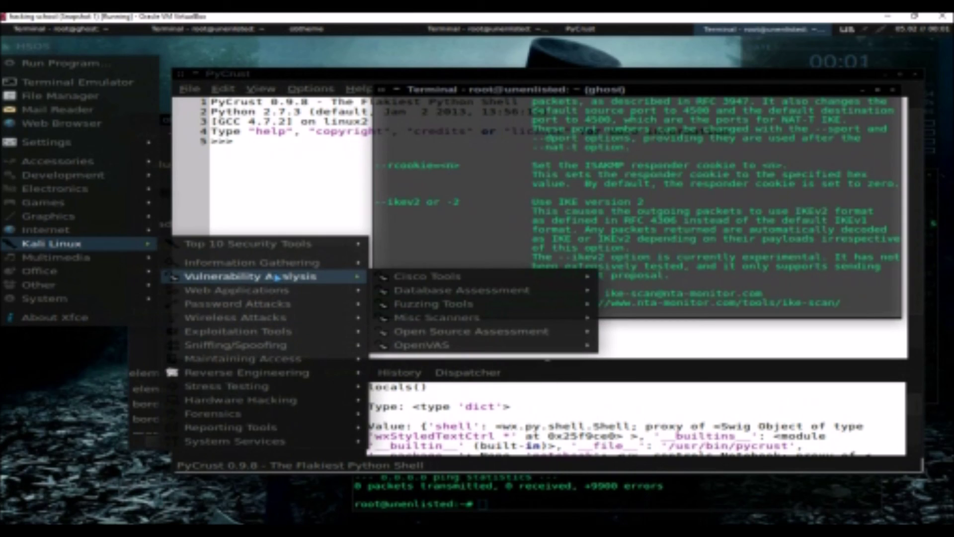
mouse_move(580, 276)
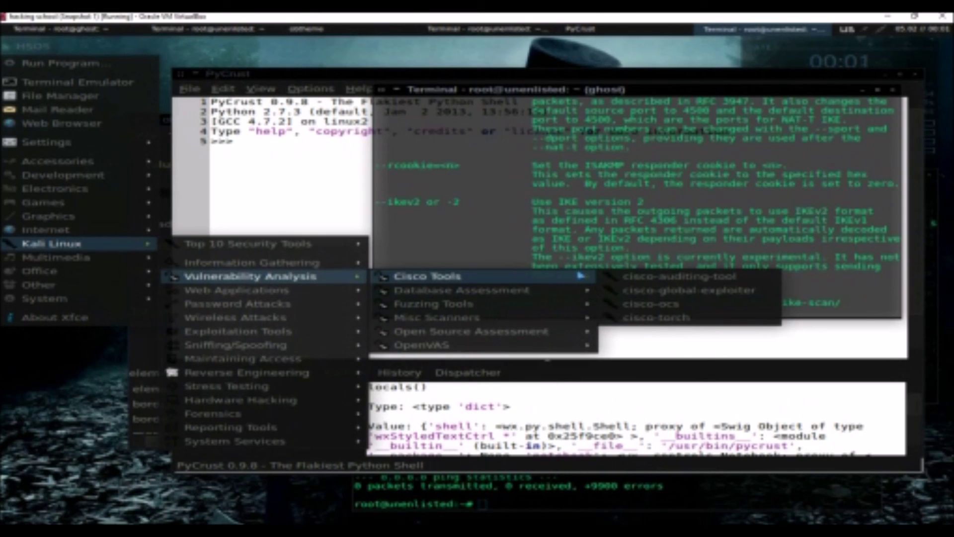
left_click(644, 280)
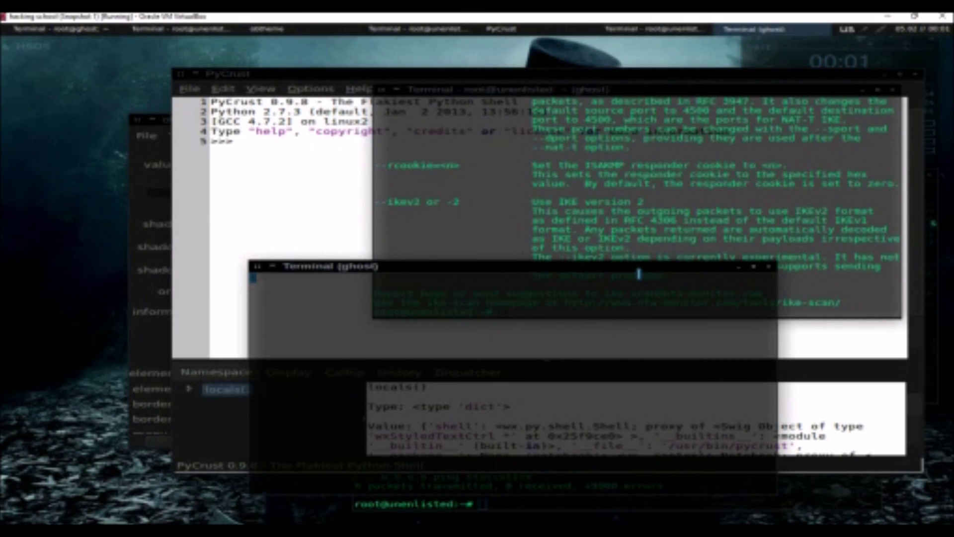
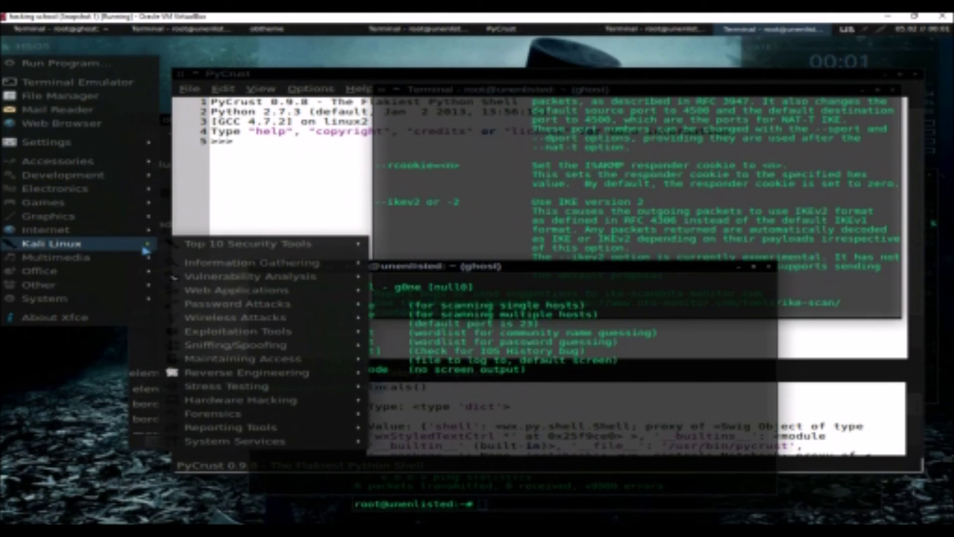
Show the Password Attacks submenu listing GPU Tools, Offline Attacks and Online Attacks
mouse_move(194, 277)
mouse_move(227, 304)
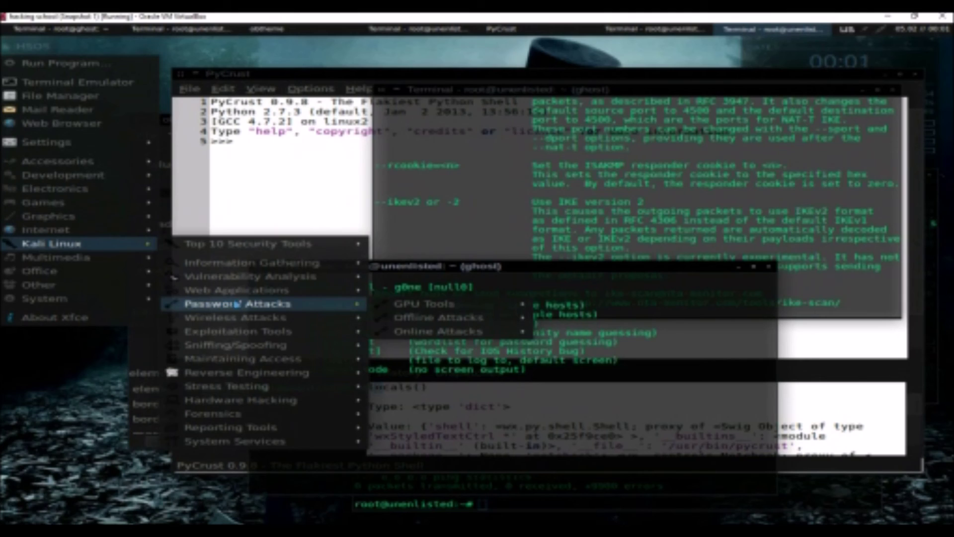